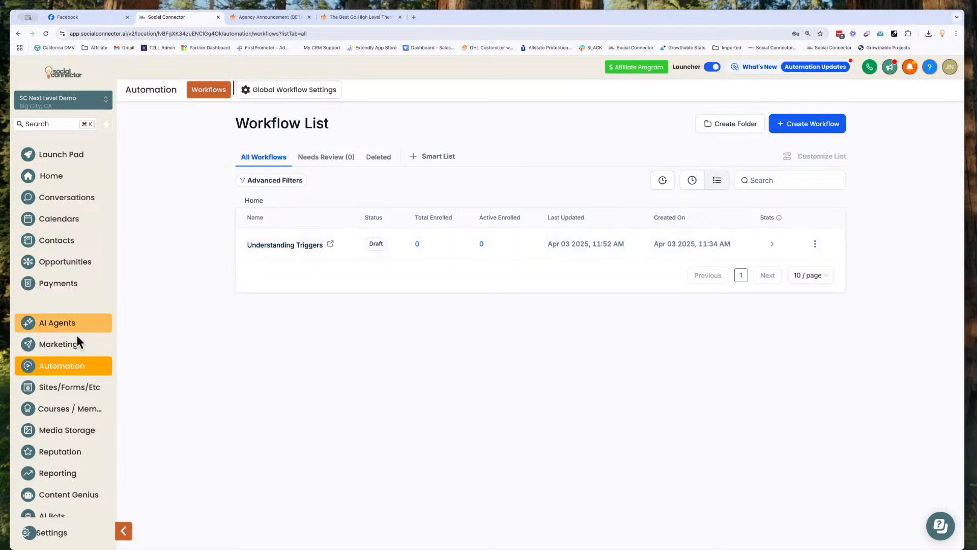
Step: Open the Understanding Triggers workflow and change 'Triggers' in its title to 'Actions'
{"action": "left_click", "coordinate": [289, 245]}
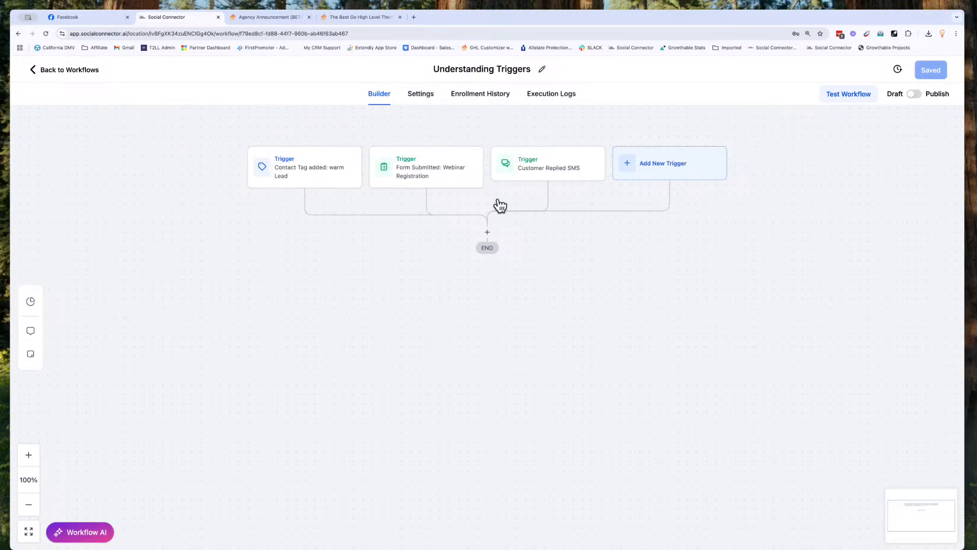
{"action": "left_click", "coordinate": [504, 69]}
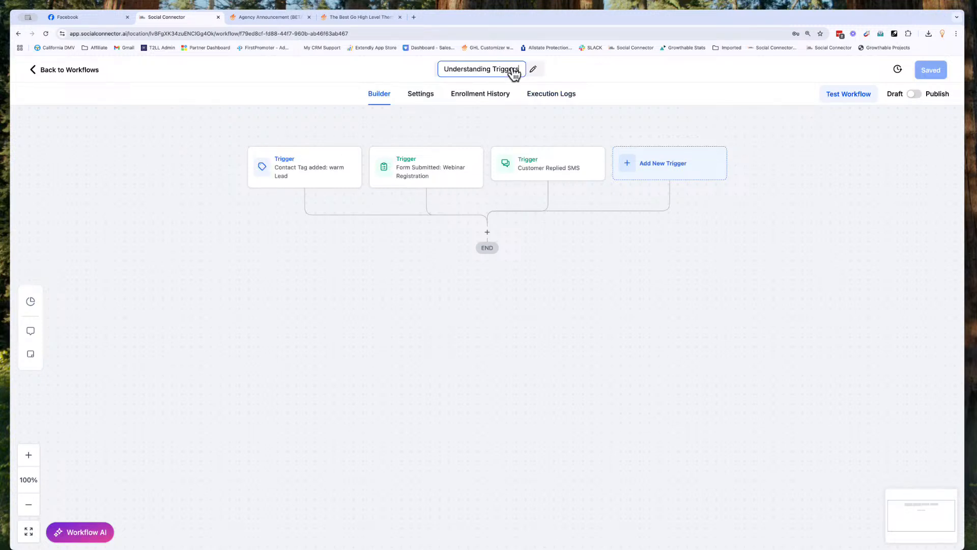
{"action": "double_click", "coordinate": [507, 70]}
{"action": "type", "text": "Actions"}
{"action": "key", "text": "Return"}
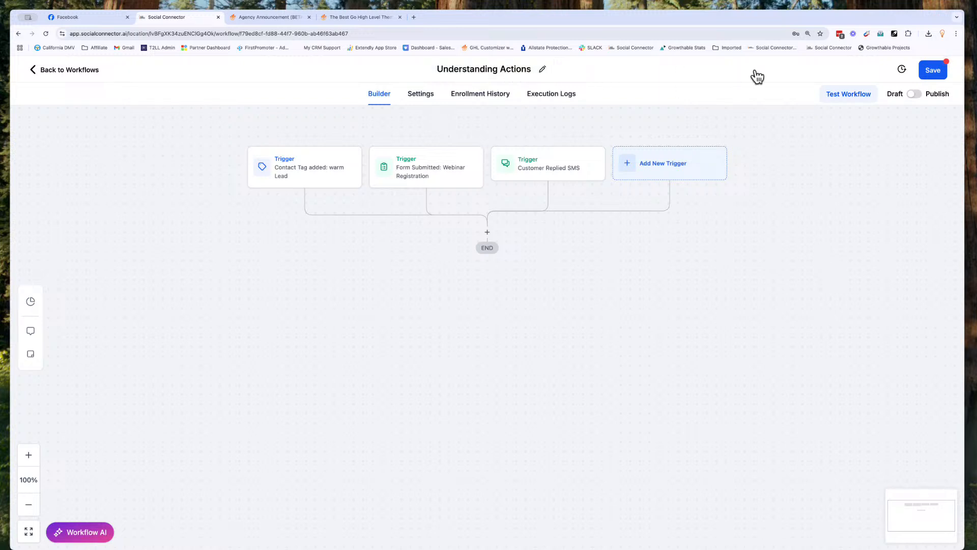
Step: Save the renamed Understanding Actions workflow, then select the + above END on the canvas
{"action": "left_click", "coordinate": [934, 74]}
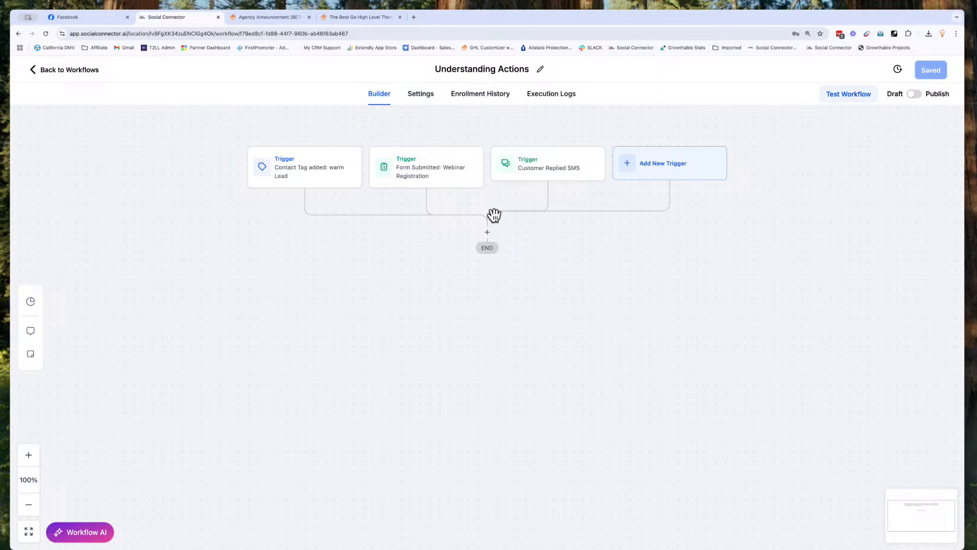
{"action": "scroll", "coordinate": [488, 236], "scroll_direction": "up", "scroll_amount": 3}
{"action": "scroll", "coordinate": [489, 235], "scroll_direction": "up", "scroll_amount": 5}
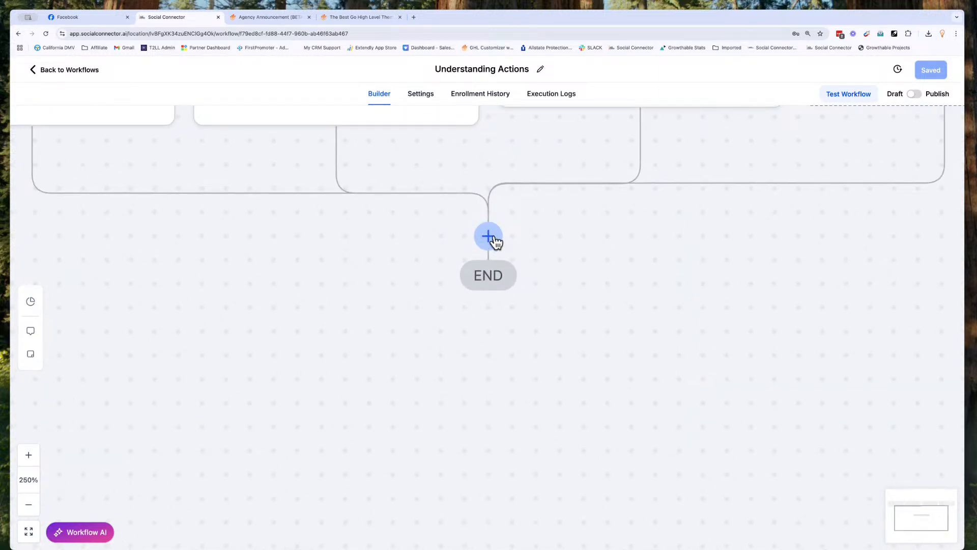
{"action": "scroll", "coordinate": [495, 242], "scroll_direction": "down", "scroll_amount": 8}
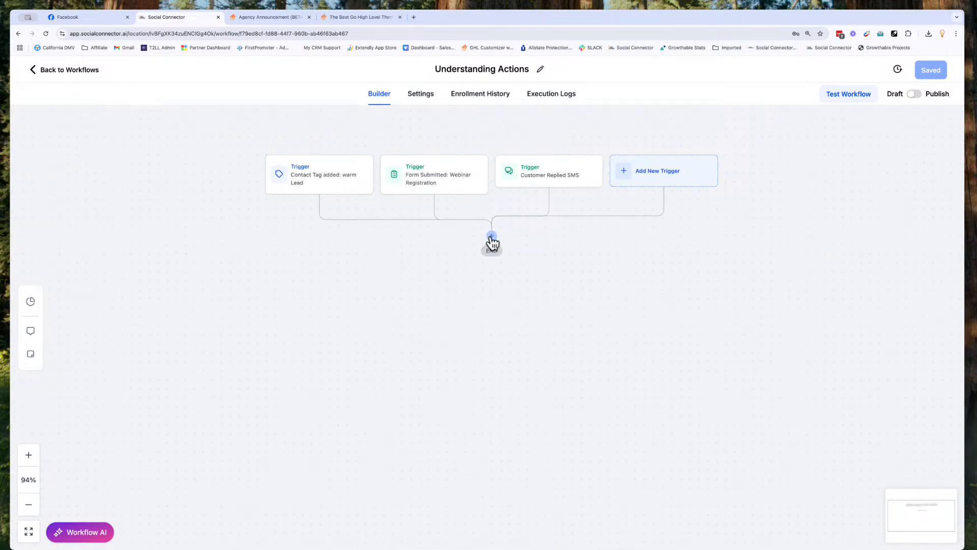
{"action": "left_click", "coordinate": [492, 237]}
Step: Browse the Actions panel's Contact and Communication actions, such as Send Email, Send SMS and Slack
{"action": "double_click", "coordinate": [714, 124]}
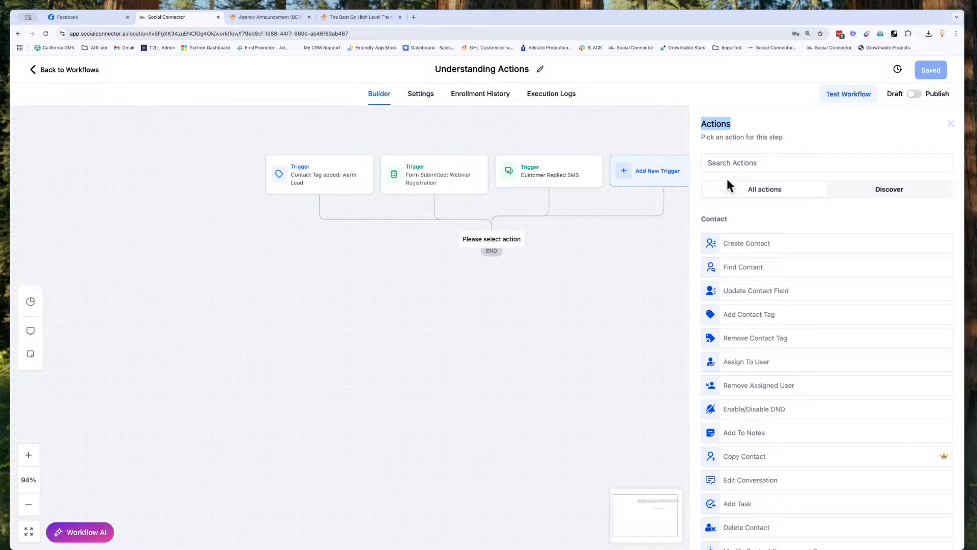
{"action": "left_click", "coordinate": [753, 123]}
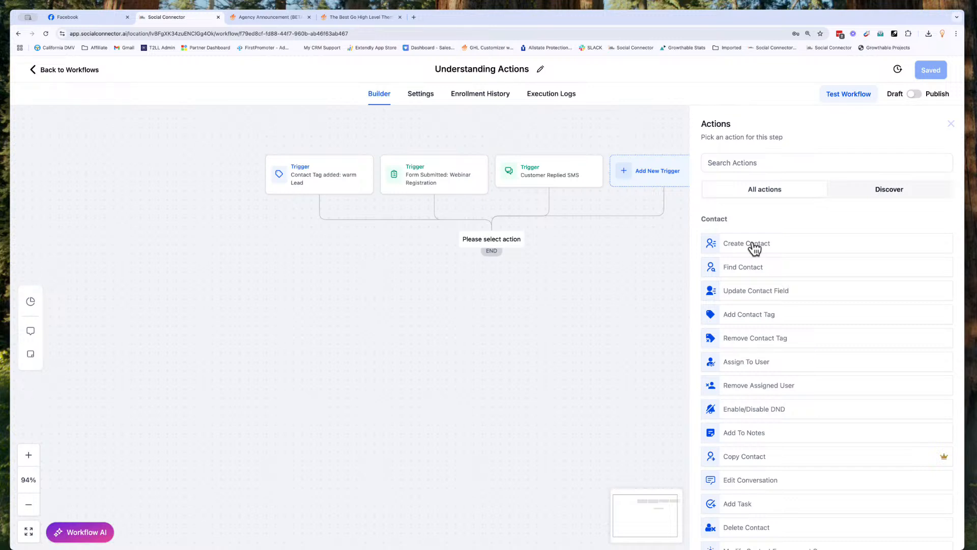
{"action": "scroll", "coordinate": [755, 249], "scroll_direction": "down", "scroll_amount": 3}
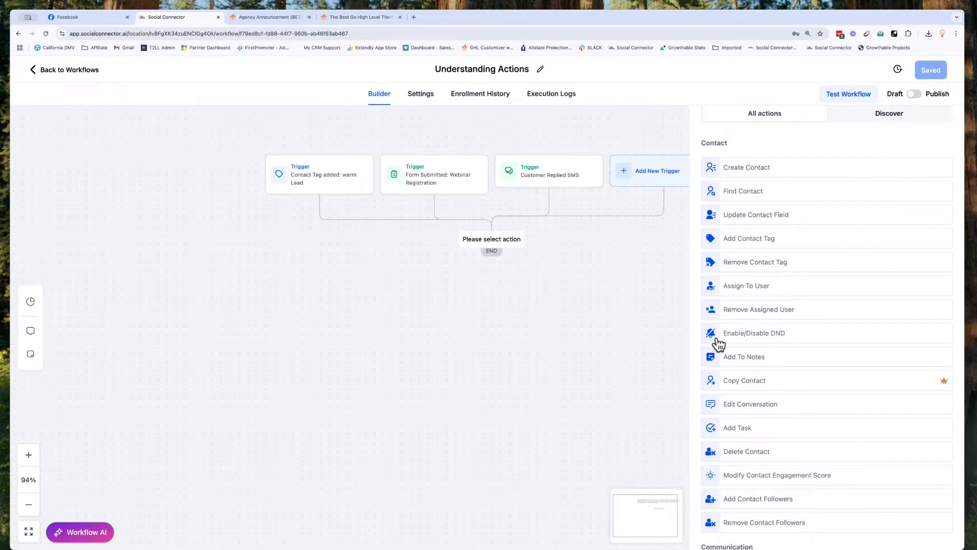
{"action": "scroll", "coordinate": [753, 366], "scroll_direction": "down", "scroll_amount": 2}
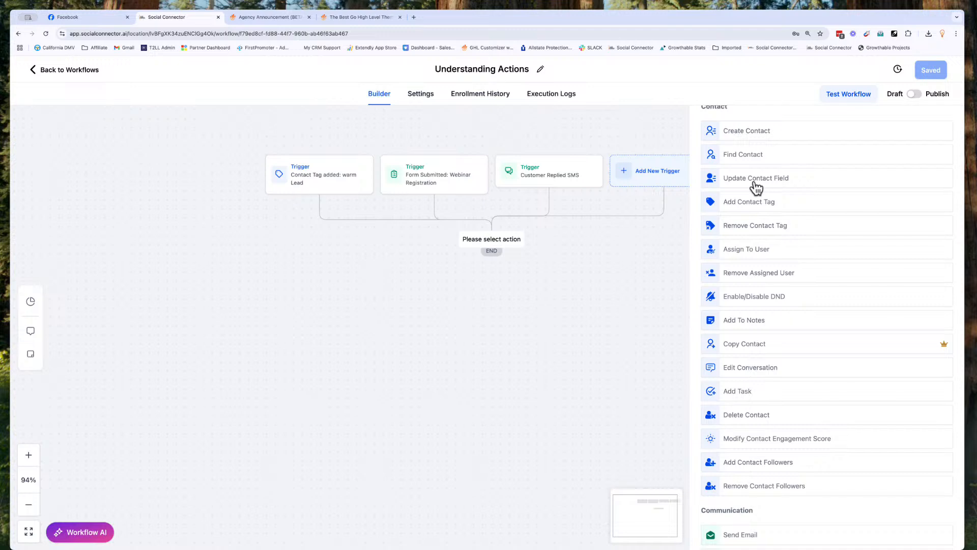
{"action": "scroll", "coordinate": [739, 318], "scroll_direction": "down", "scroll_amount": 3}
{"action": "scroll", "coordinate": [740, 317], "scroll_direction": "down", "scroll_amount": 2}
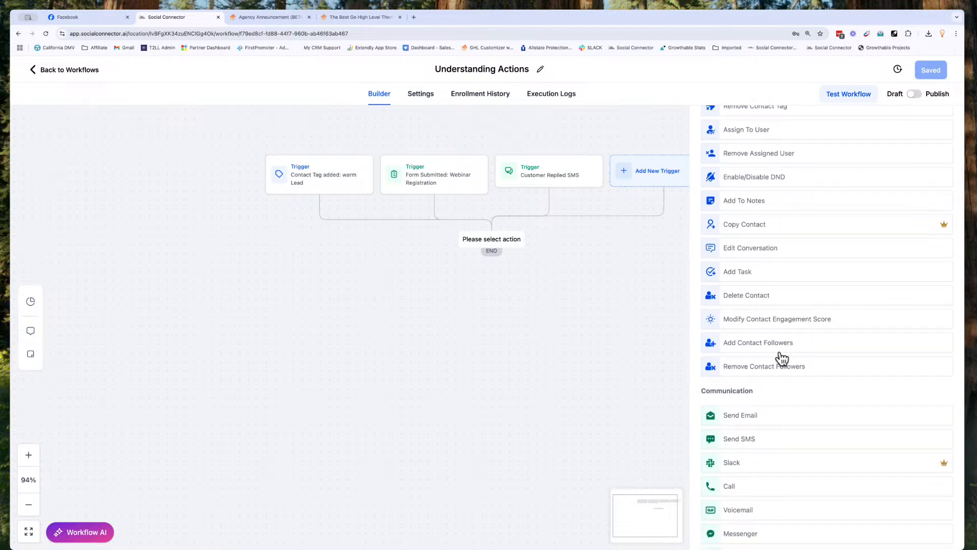
{"action": "scroll", "coordinate": [782, 358], "scroll_direction": "up", "scroll_amount": 2}
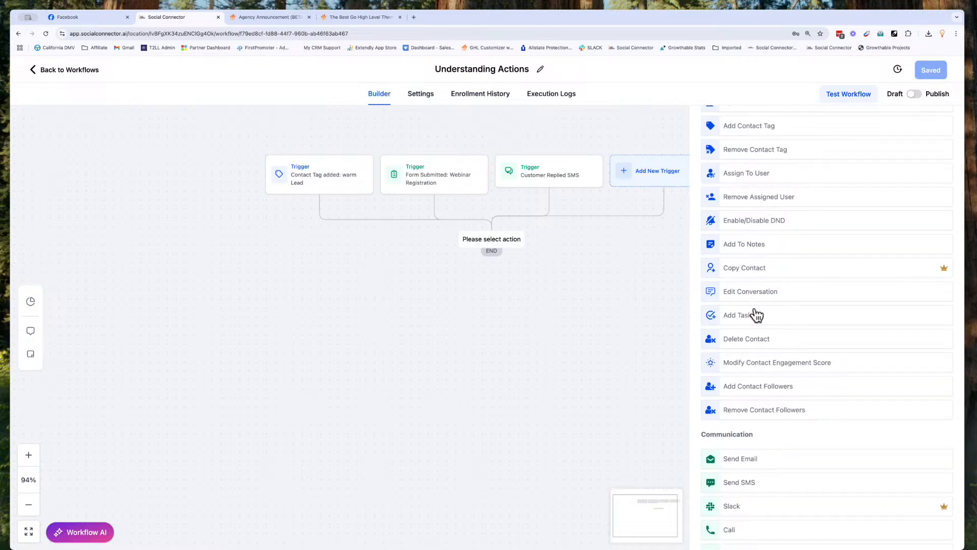
{"action": "scroll", "coordinate": [756, 313], "scroll_direction": "up", "scroll_amount": 3}
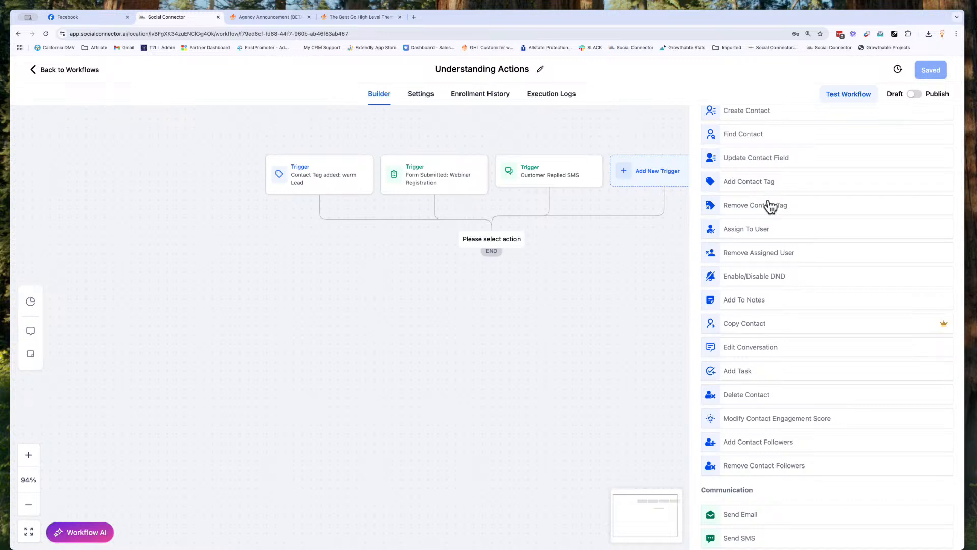
{"action": "scroll", "coordinate": [770, 208], "scroll_direction": "down", "scroll_amount": 10}
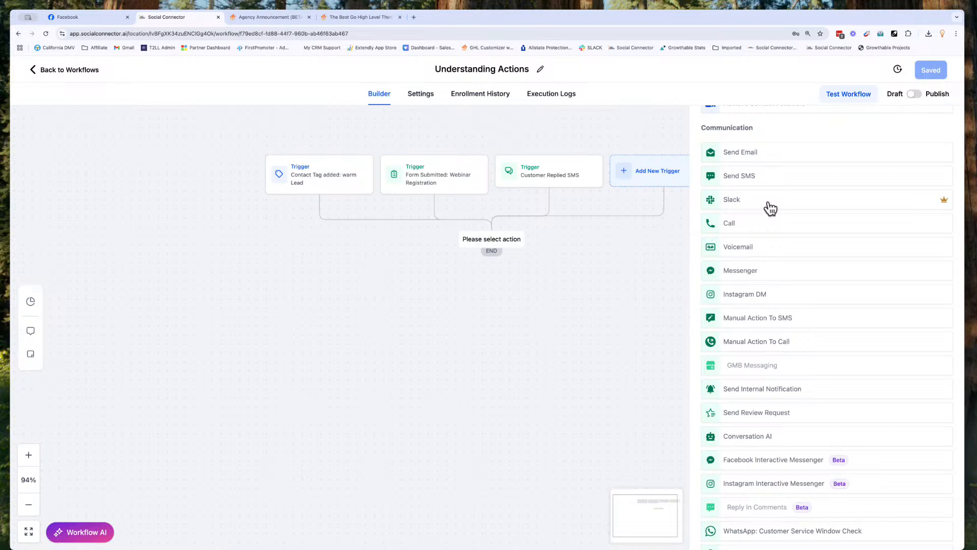
{"action": "scroll", "coordinate": [770, 208], "scroll_direction": "down", "scroll_amount": 1}
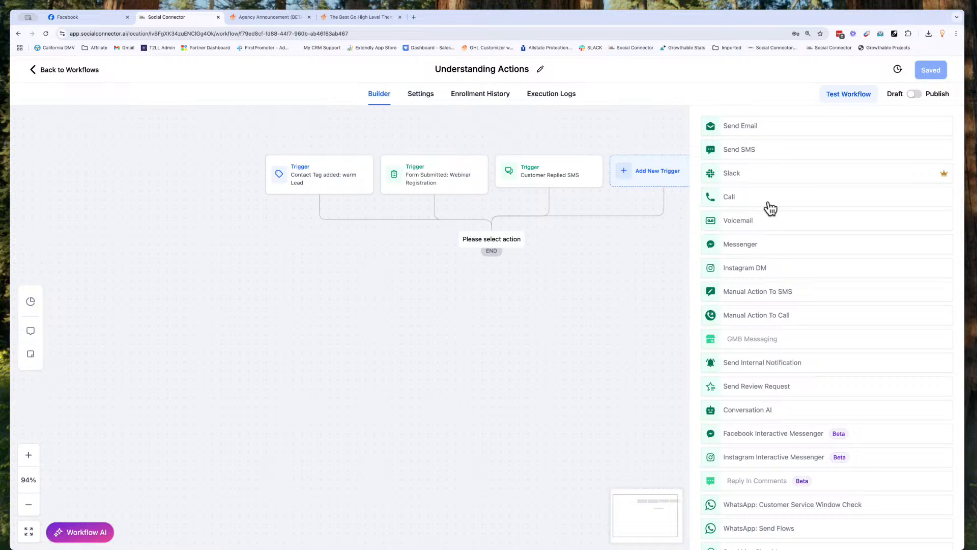
{"action": "scroll", "coordinate": [771, 208], "scroll_direction": "down", "scroll_amount": 5}
{"action": "scroll", "coordinate": [771, 208], "scroll_direction": "down", "scroll_amount": 4}
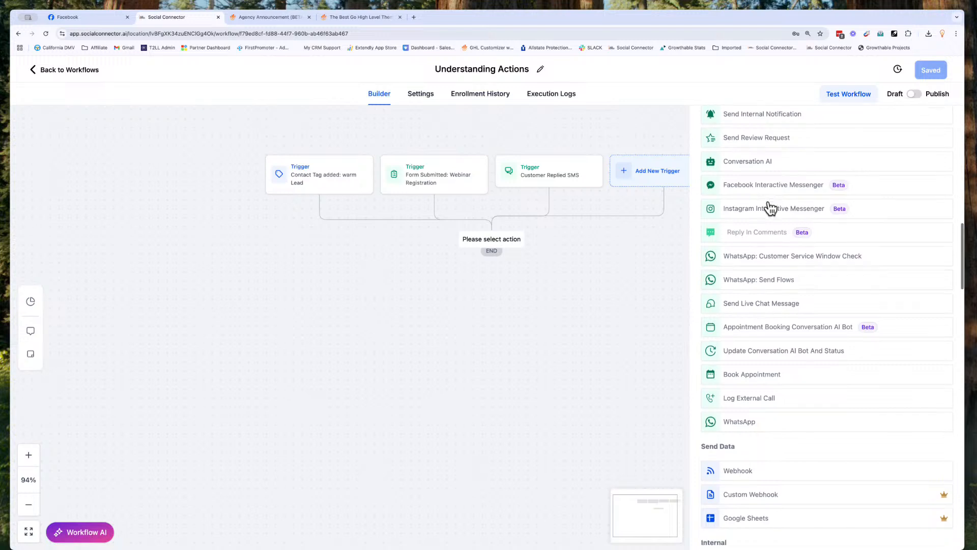
{"action": "scroll", "coordinate": [770, 207], "scroll_direction": "down", "scroll_amount": 1}
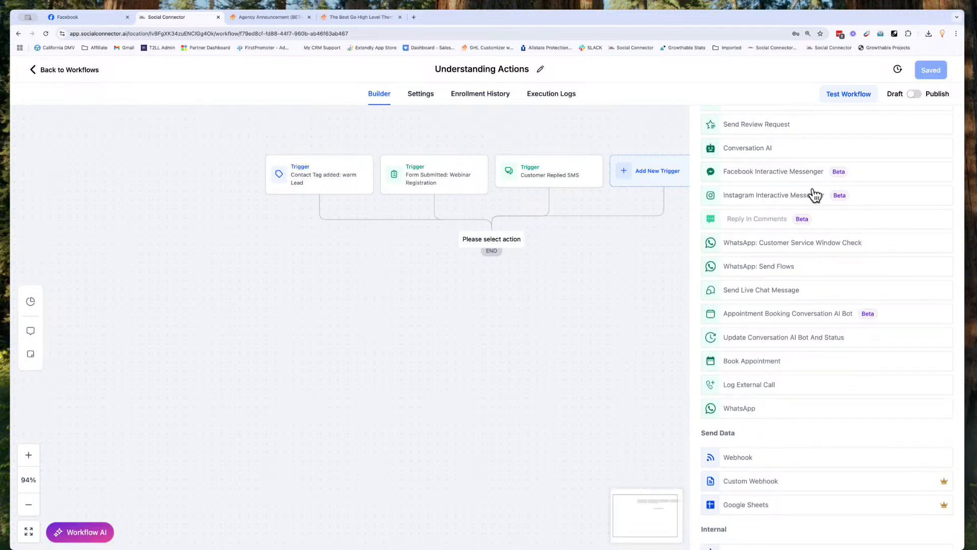
{"action": "mouse_move", "coordinate": [839, 202]}
{"action": "mouse_move", "coordinate": [763, 223]}
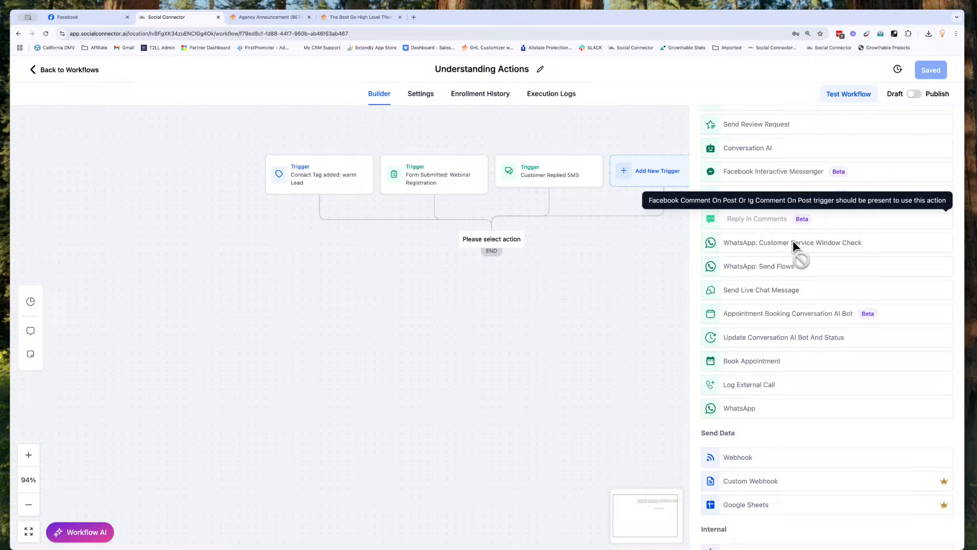
{"action": "scroll", "coordinate": [800, 342], "scroll_direction": "down", "scroll_amount": 2}
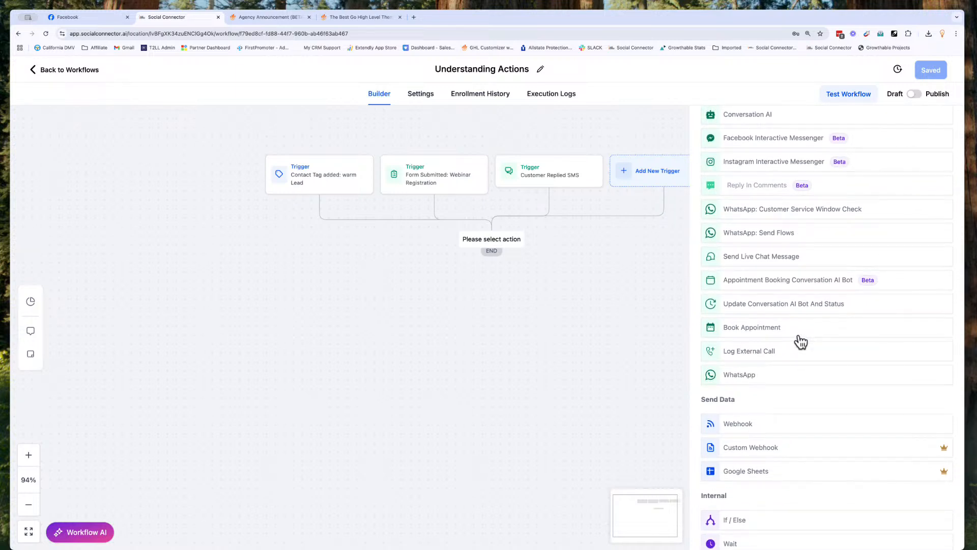
{"action": "scroll", "coordinate": [800, 342], "scroll_direction": "down", "scroll_amount": 5}
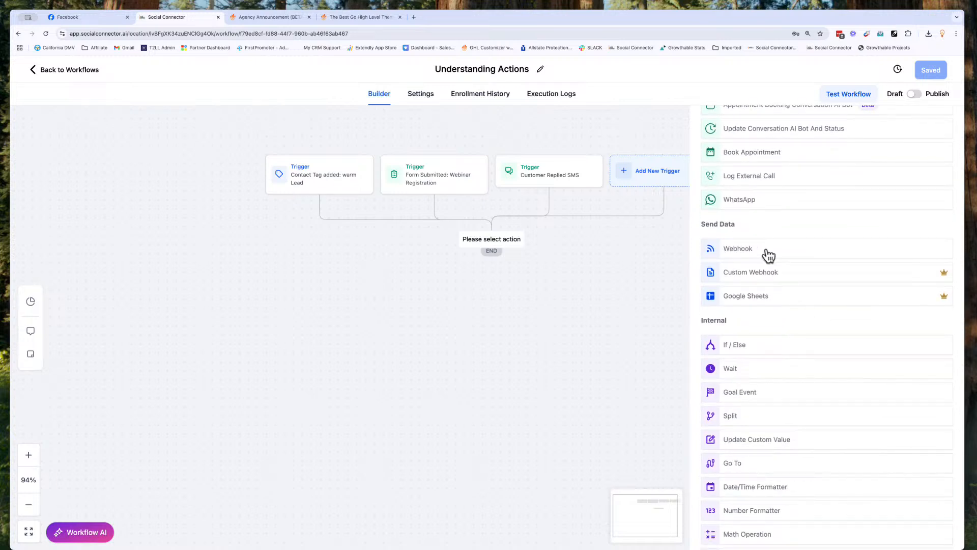
{"action": "scroll", "coordinate": [750, 293], "scroll_direction": "down", "scroll_amount": 4}
{"action": "scroll", "coordinate": [750, 296], "scroll_direction": "down", "scroll_amount": 2}
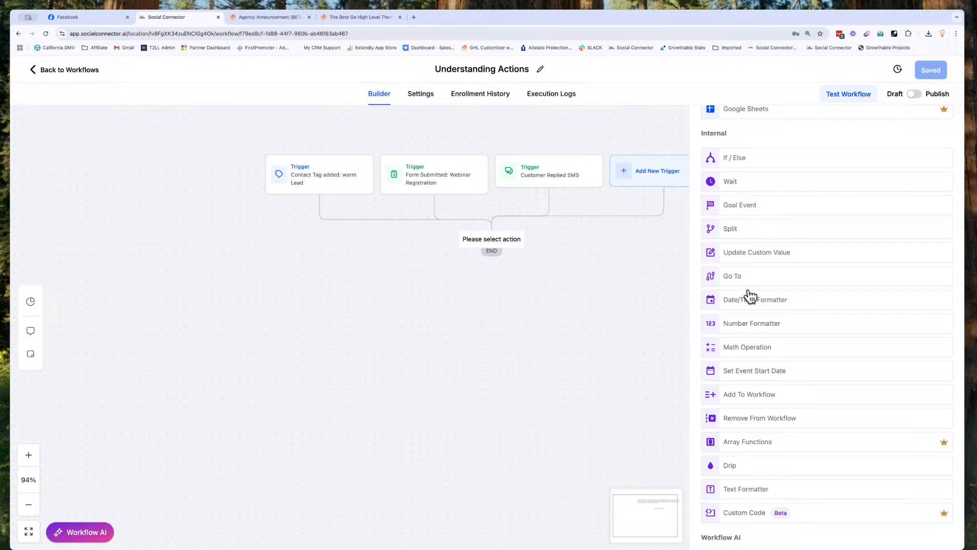
{"action": "scroll", "coordinate": [750, 295], "scroll_direction": "down", "scroll_amount": 1}
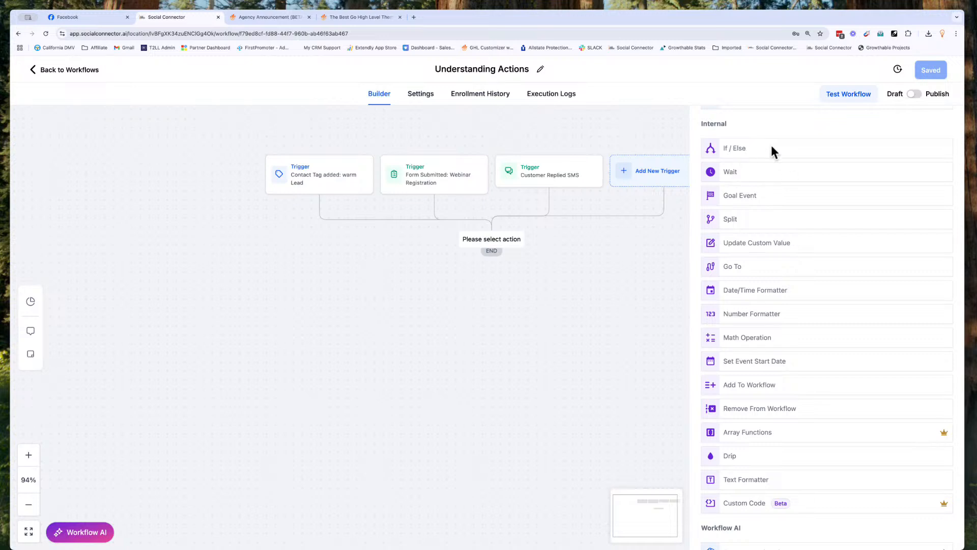
{"action": "scroll", "coordinate": [743, 176], "scroll_direction": "down", "scroll_amount": 5}
{"action": "scroll", "coordinate": [743, 176], "scroll_direction": "down", "scroll_amount": 2}
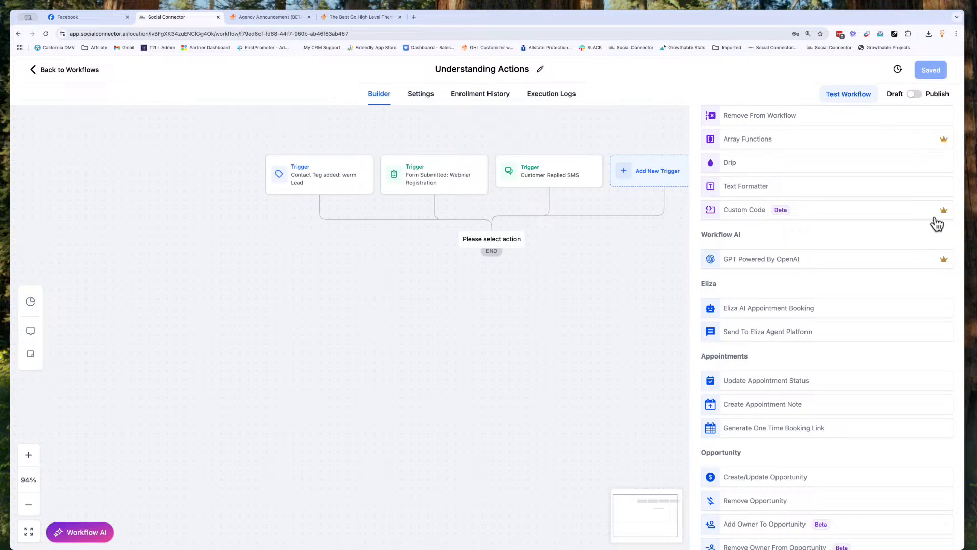
{"action": "mouse_move", "coordinate": [945, 212]}
{"action": "scroll", "coordinate": [816, 237], "scroll_direction": "down", "scroll_amount": 2}
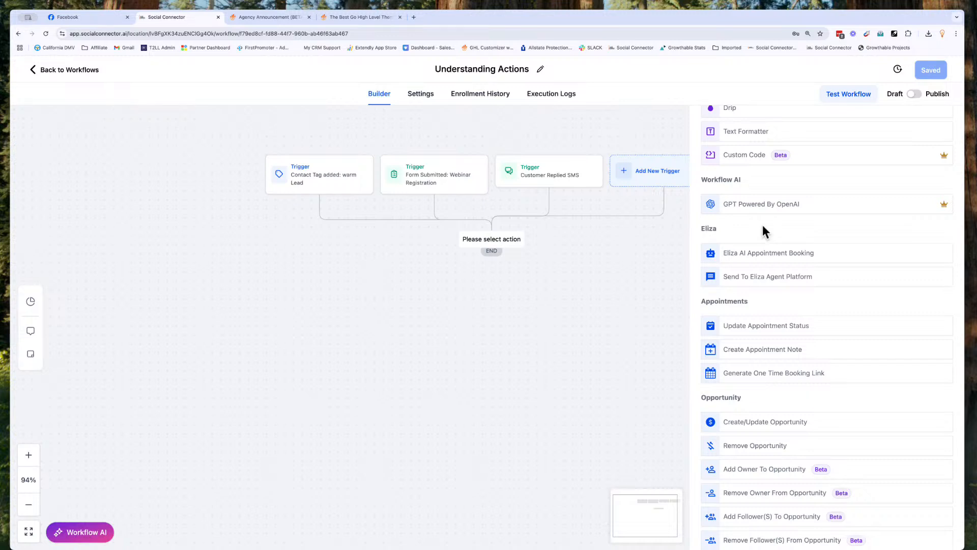
{"action": "scroll", "coordinate": [763, 228], "scroll_direction": "down", "scroll_amount": 3}
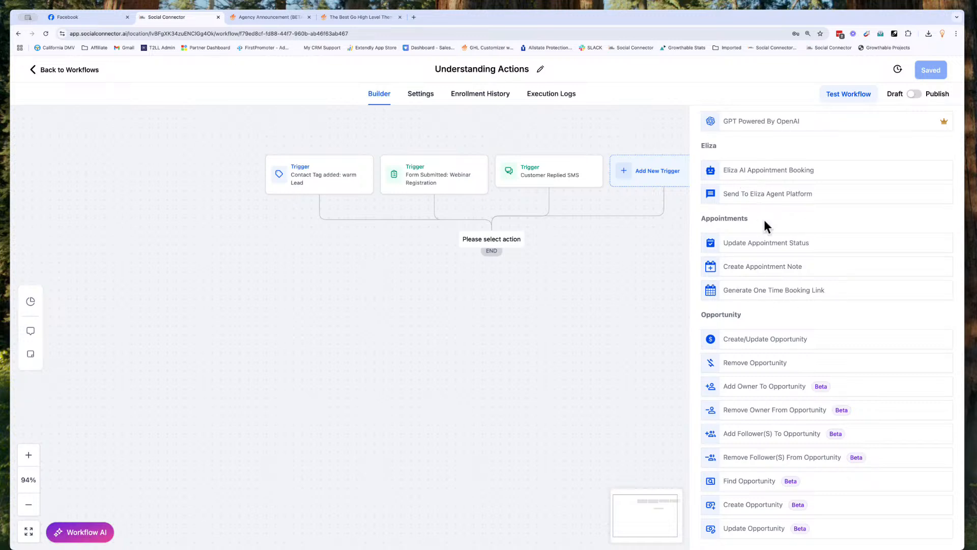
{"action": "scroll", "coordinate": [752, 313], "scroll_direction": "down", "scroll_amount": 3}
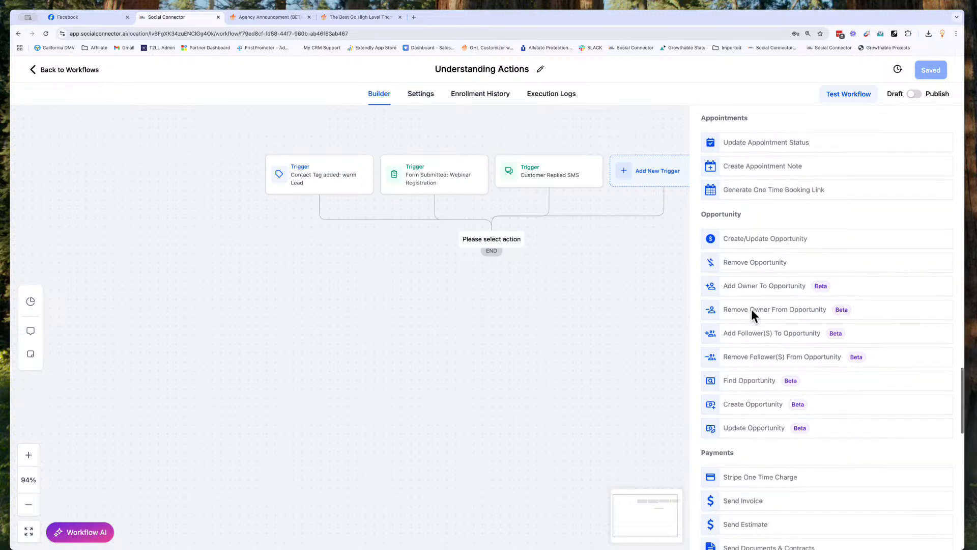
{"action": "scroll", "coordinate": [735, 340], "scroll_direction": "down", "scroll_amount": 3}
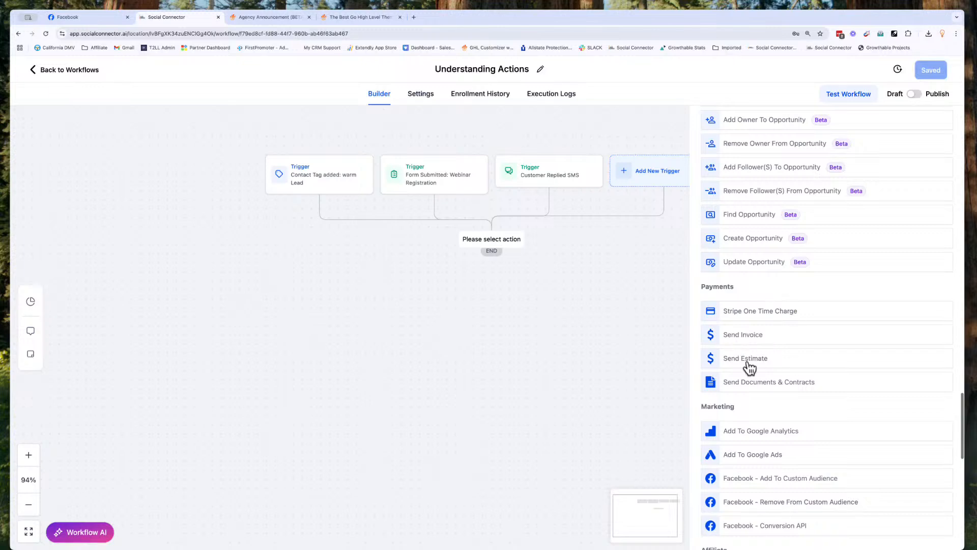
{"action": "scroll", "coordinate": [791, 342], "scroll_direction": "down", "scroll_amount": 2}
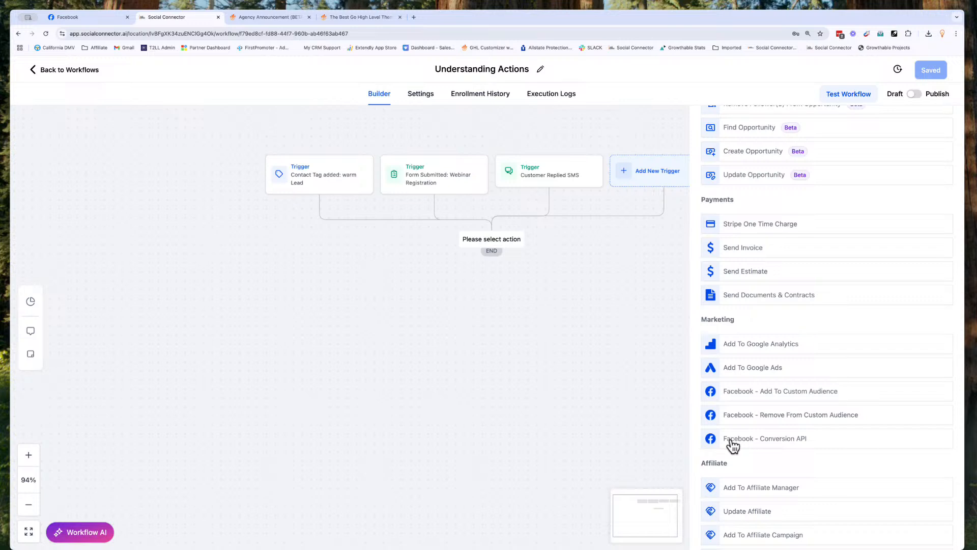
{"action": "scroll", "coordinate": [774, 366], "scroll_direction": "down", "scroll_amount": 5}
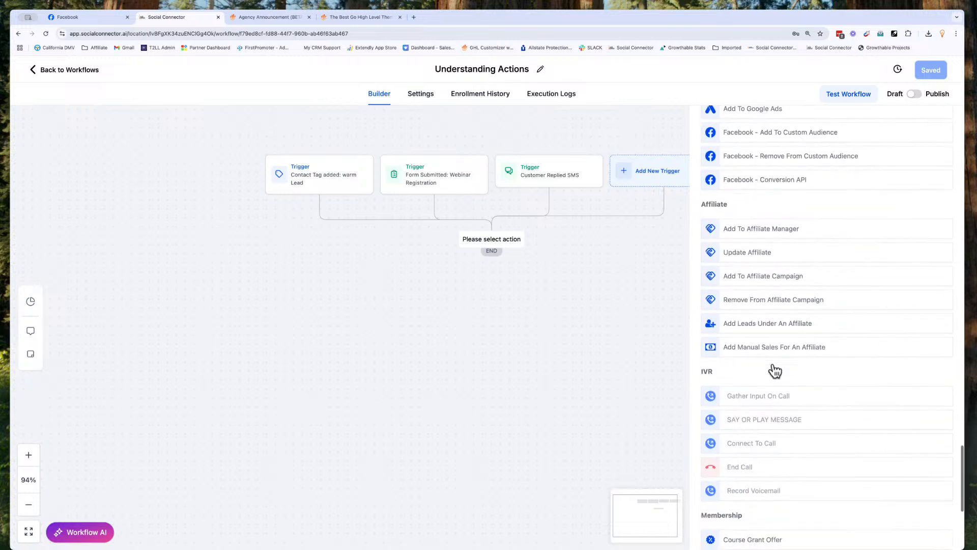
{"action": "scroll", "coordinate": [733, 346], "scroll_direction": "down", "scroll_amount": 3}
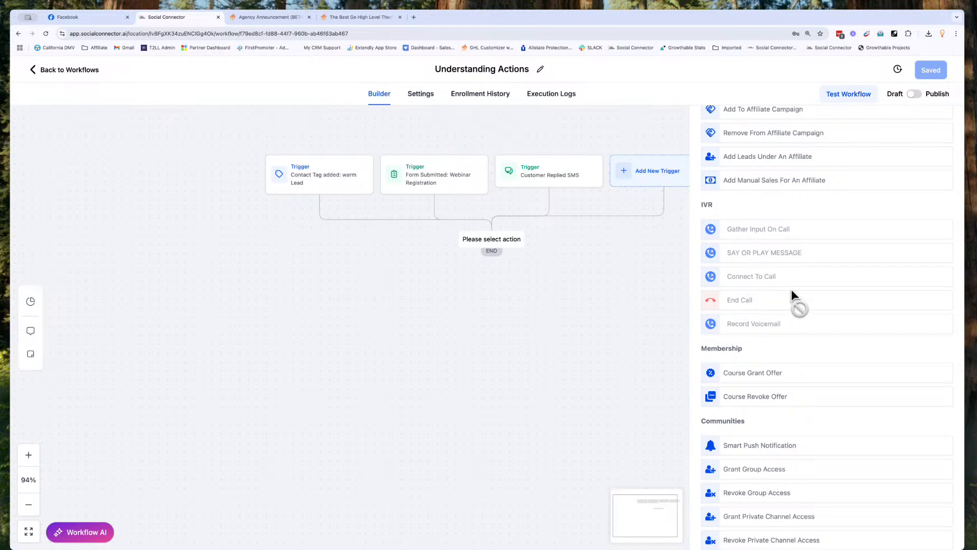
{"action": "scroll", "coordinate": [792, 289], "scroll_direction": "down", "scroll_amount": 1}
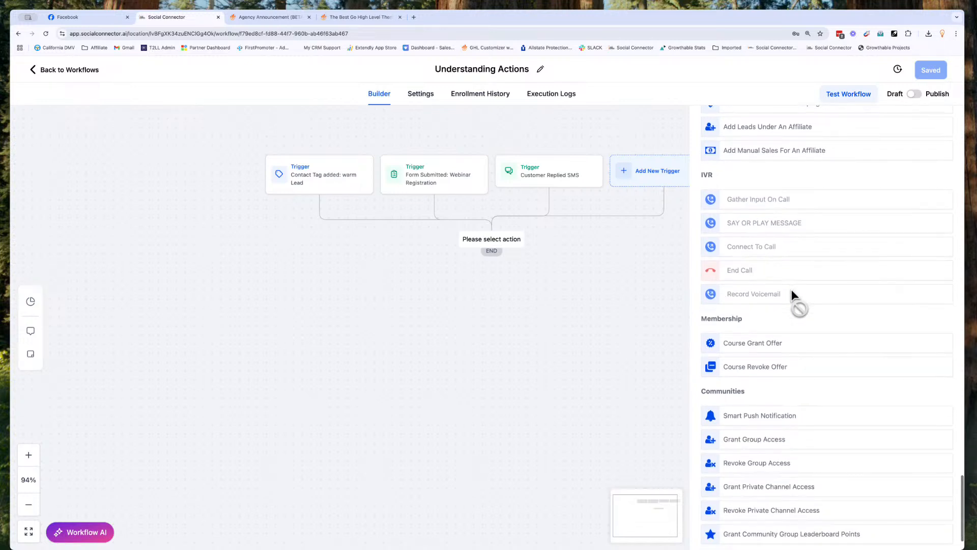
{"action": "scroll", "coordinate": [776, 245], "scroll_direction": "down", "scroll_amount": 1}
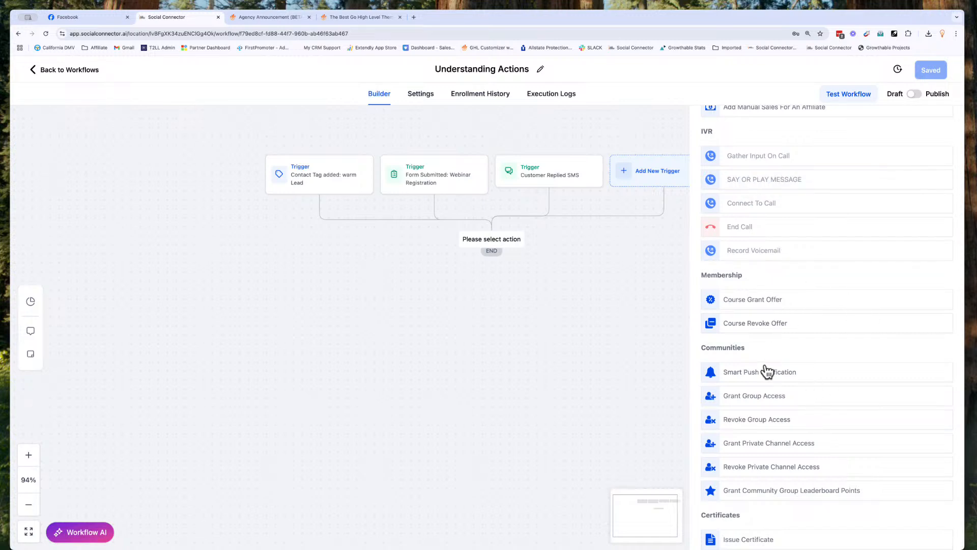
{"action": "scroll", "coordinate": [765, 371], "scroll_direction": "down", "scroll_amount": 1}
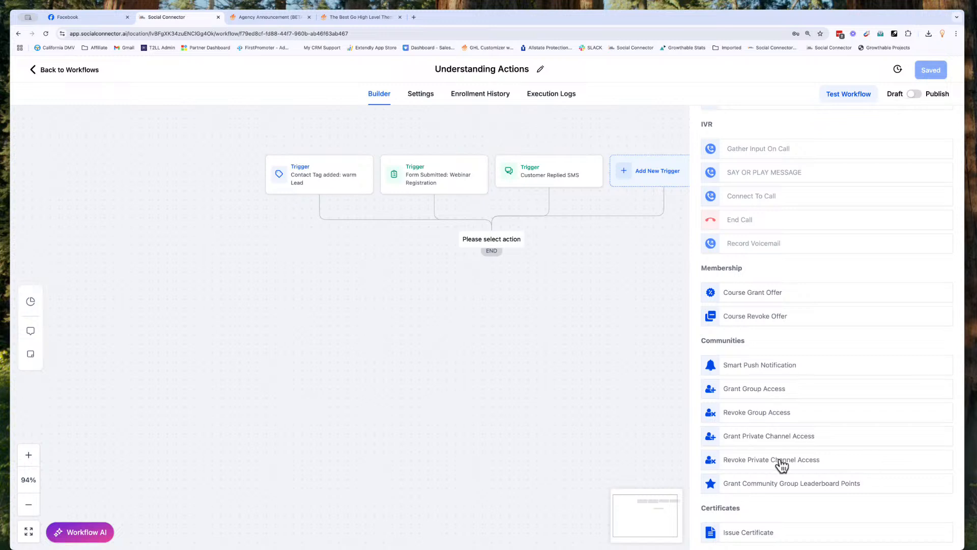
{"action": "scroll", "coordinate": [768, 377], "scroll_direction": "up", "scroll_amount": 10}
{"action": "scroll", "coordinate": [771, 379], "scroll_direction": "up", "scroll_amount": 10}
{"action": "scroll", "coordinate": [769, 378], "scroll_direction": "up", "scroll_amount": 3}
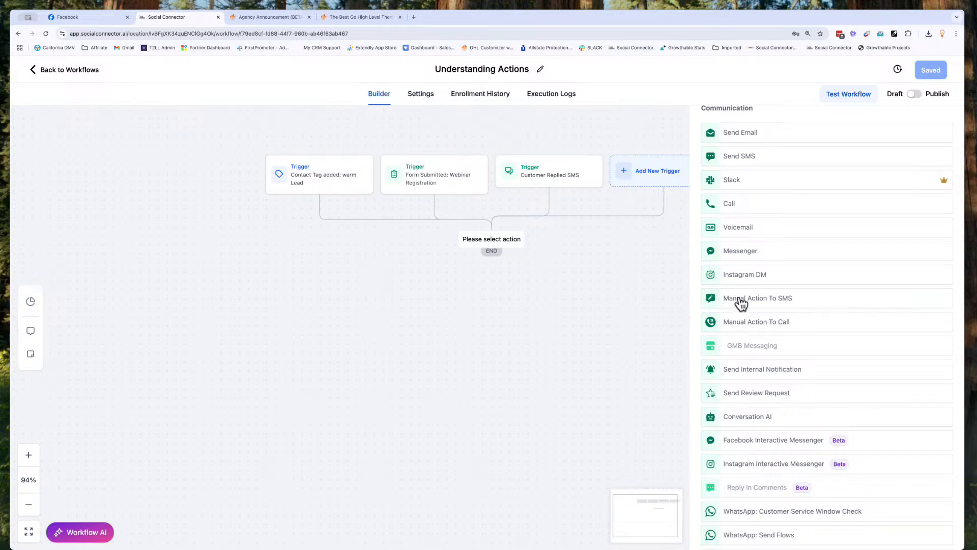
{"action": "scroll", "coordinate": [741, 303], "scroll_direction": "up", "scroll_amount": 3}
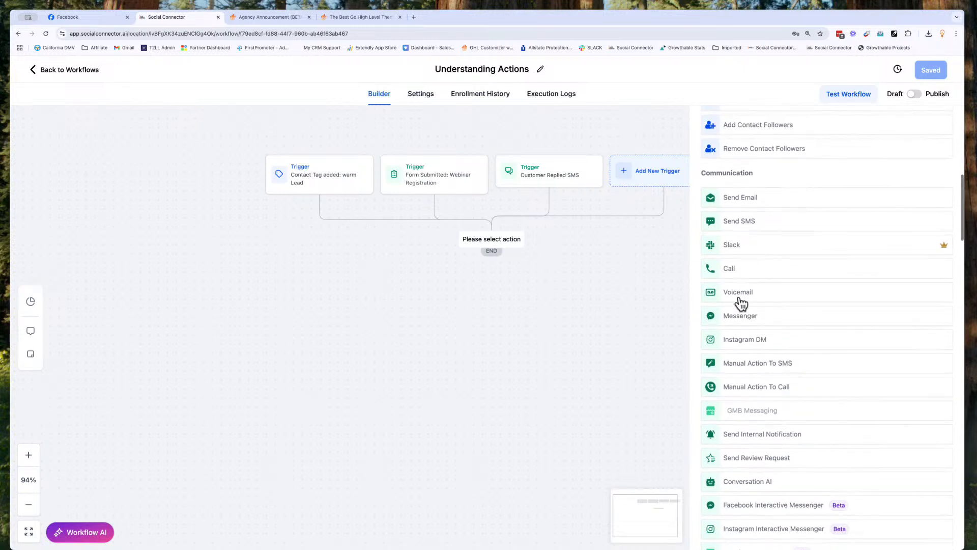
{"action": "scroll", "coordinate": [740, 302], "scroll_direction": "down", "scroll_amount": 2}
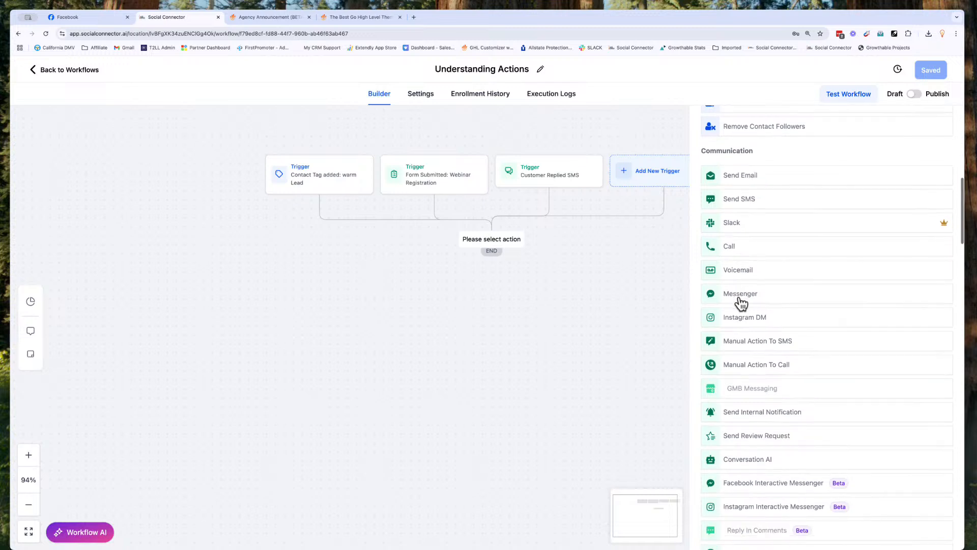
Step: Add a Send Email action named 'Email: Welcome Email'
{"action": "left_click", "coordinate": [740, 178]}
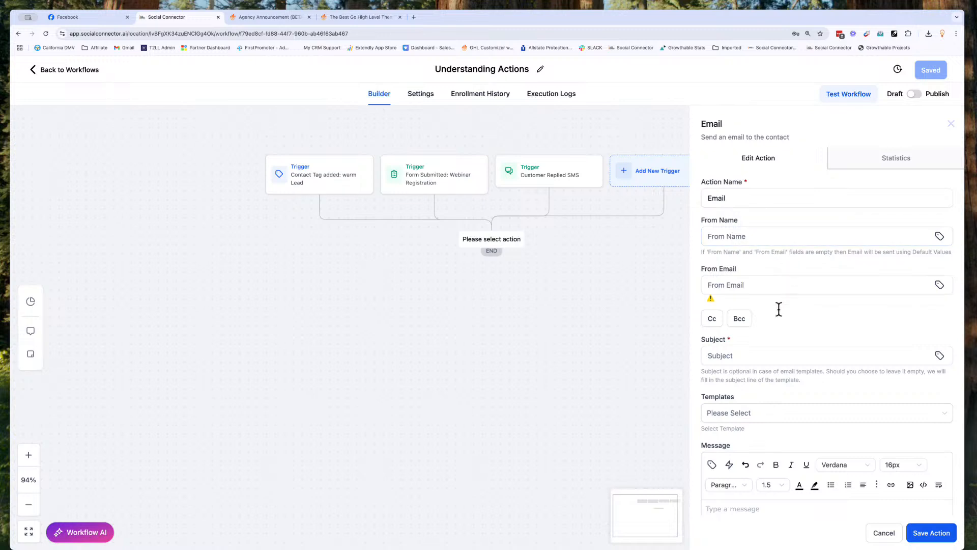
{"action": "scroll", "coordinate": [777, 309], "scroll_direction": "down", "scroll_amount": 1}
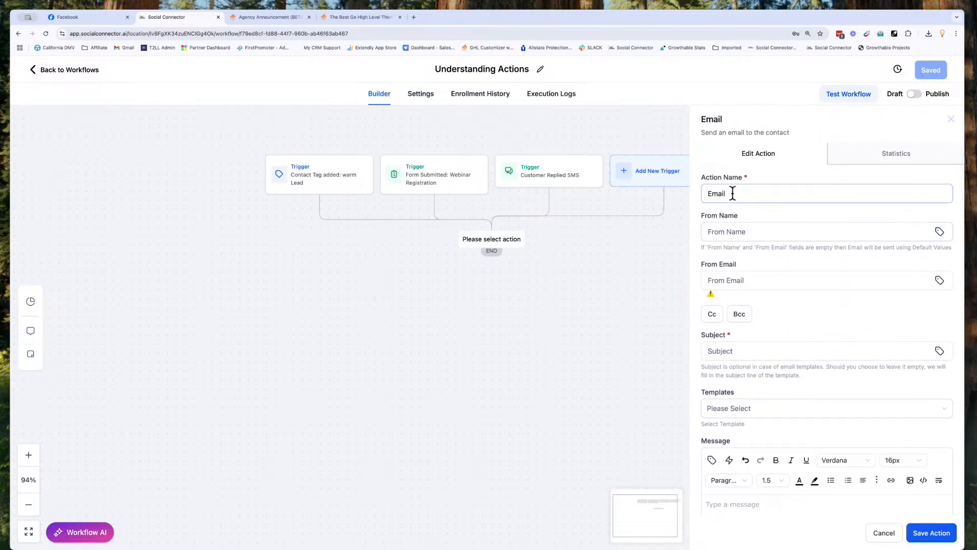
{"action": "left_click", "coordinate": [732, 194]}
{"action": "type", "text": ": Welcome Email"}
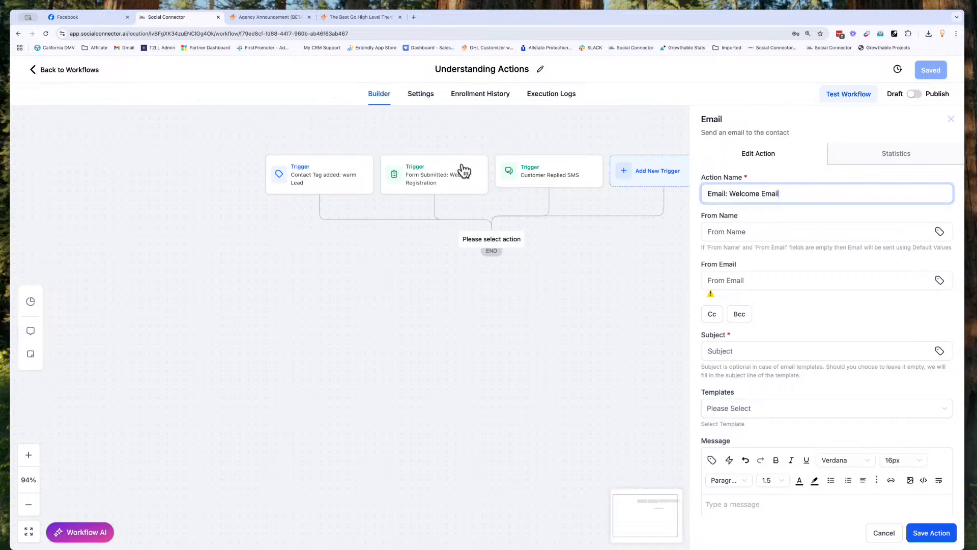
Step: Enter the sender's name and from email address, leaving Cc switched off
{"action": "left_click", "coordinate": [733, 226]}
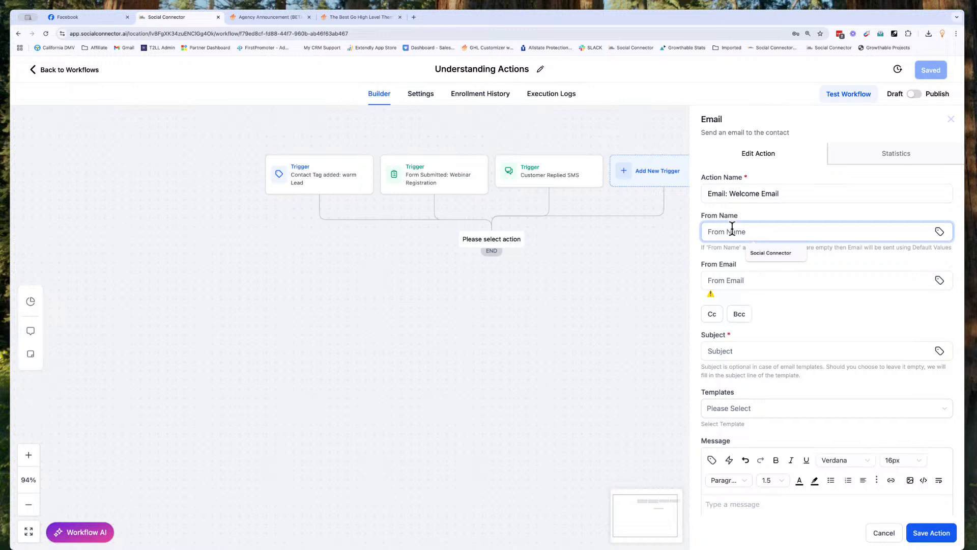
{"action": "type", "text": "Jeremy"}
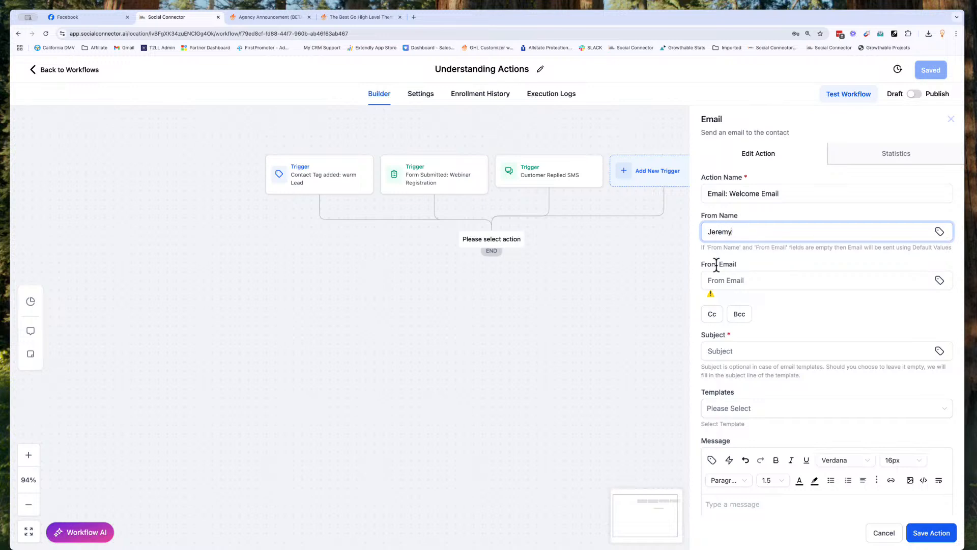
{"action": "left_click", "coordinate": [717, 279]}
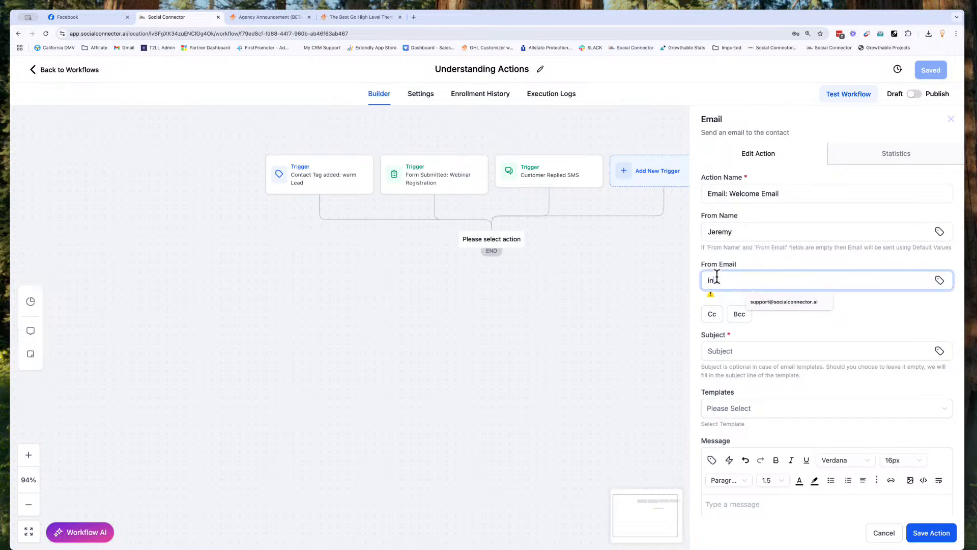
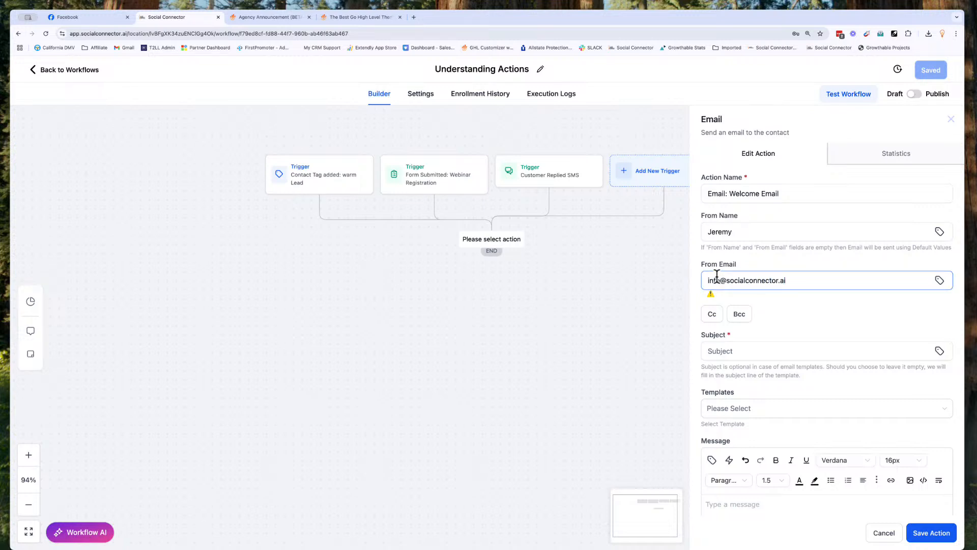
{"action": "left_click", "coordinate": [711, 294]}
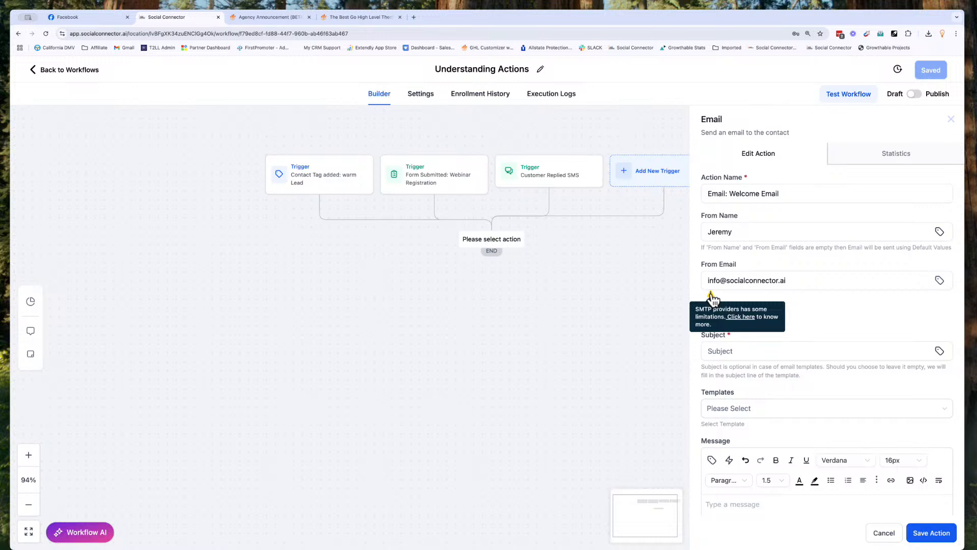
{"action": "mouse_move", "coordinate": [711, 295]}
{"action": "left_click", "coordinate": [715, 287]}
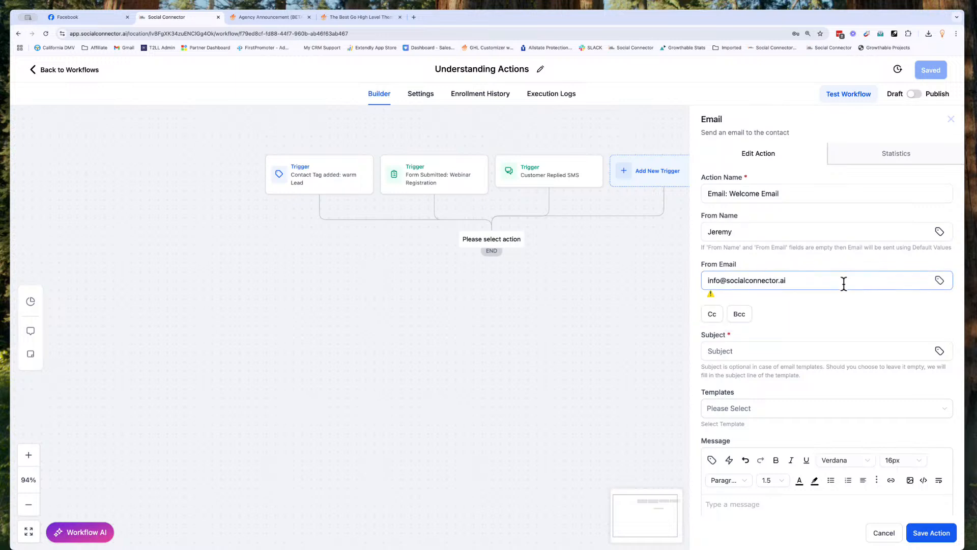
{"action": "left_click", "coordinate": [713, 320]}
{"action": "left_click", "coordinate": [718, 317]}
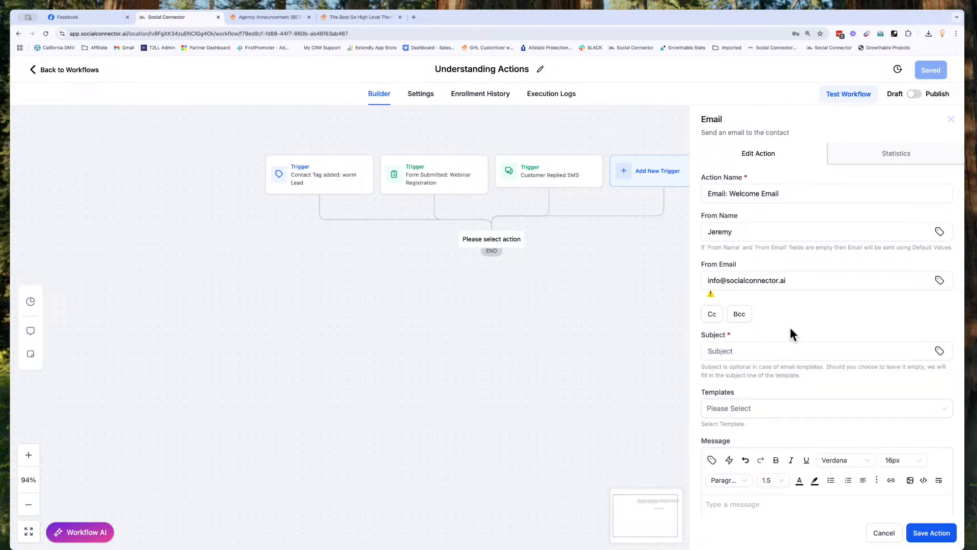
{"action": "scroll", "coordinate": [789, 328], "scroll_direction": "down", "scroll_amount": 3}
Step: Enter the email subject 'Welcome to the community'
{"action": "left_click", "coordinate": [726, 246]}
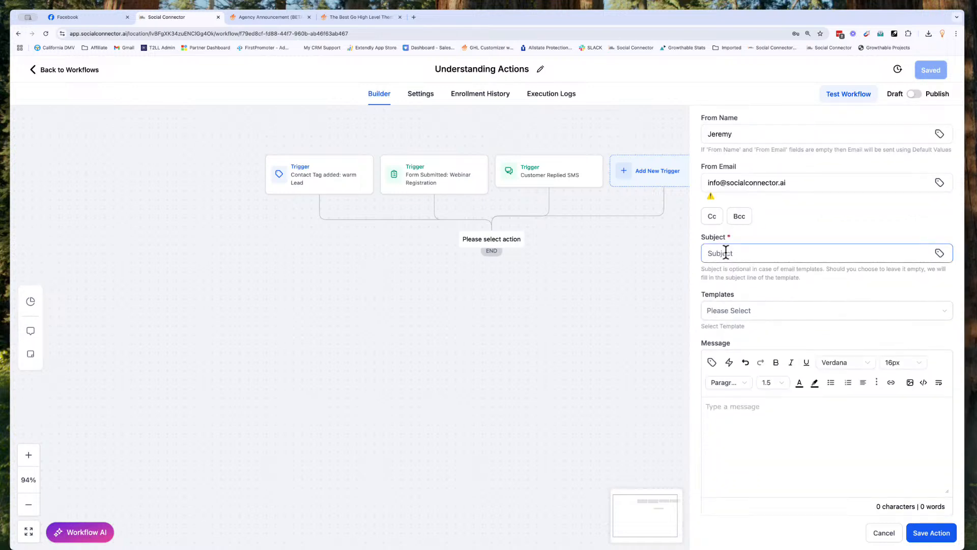
{"action": "left_click", "coordinate": [725, 253]}
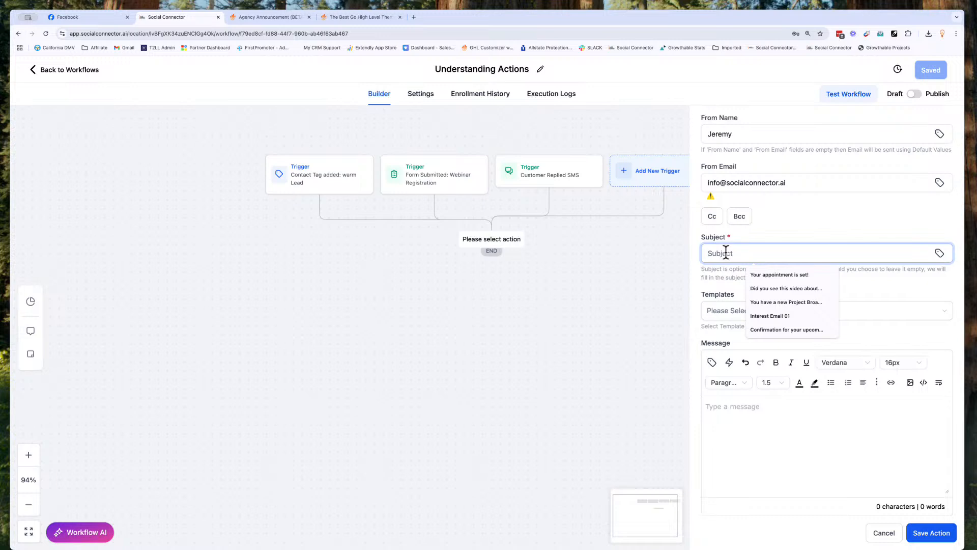
{"action": "type", "text": "Welcome t"}
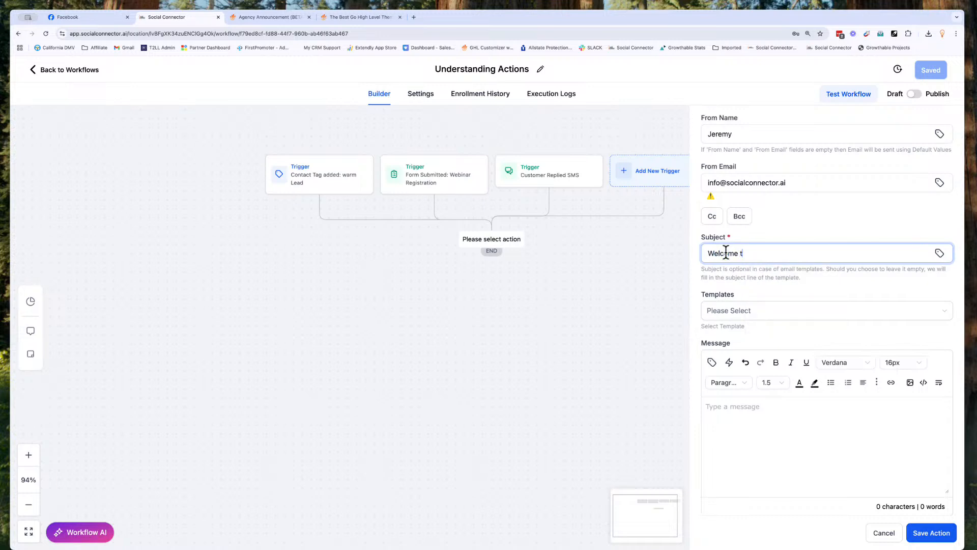
{"action": "type", "text": "o the community"}
Step: Set the email template to Next Level Training Template instead of Birthday Free Gift
{"action": "left_click", "coordinate": [749, 311]}
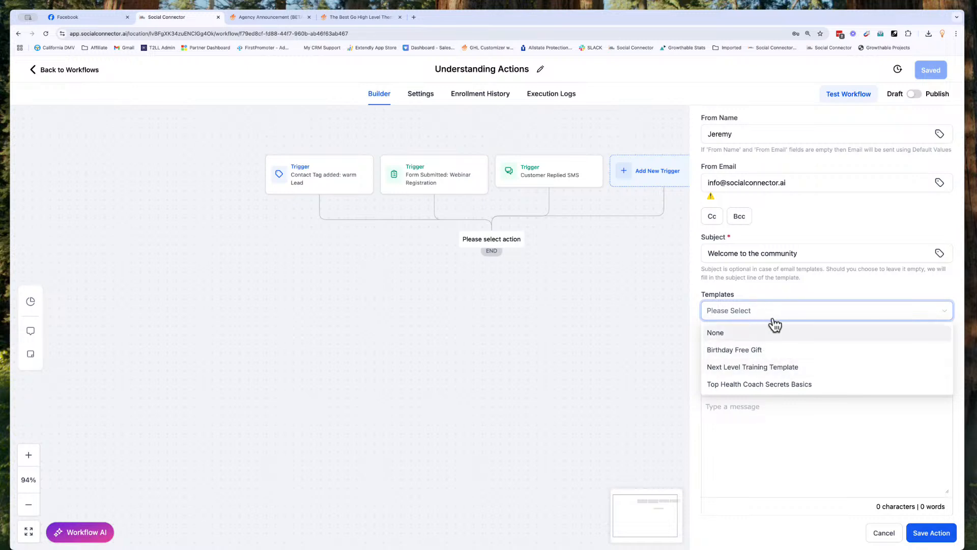
{"action": "left_click", "coordinate": [756, 349]}
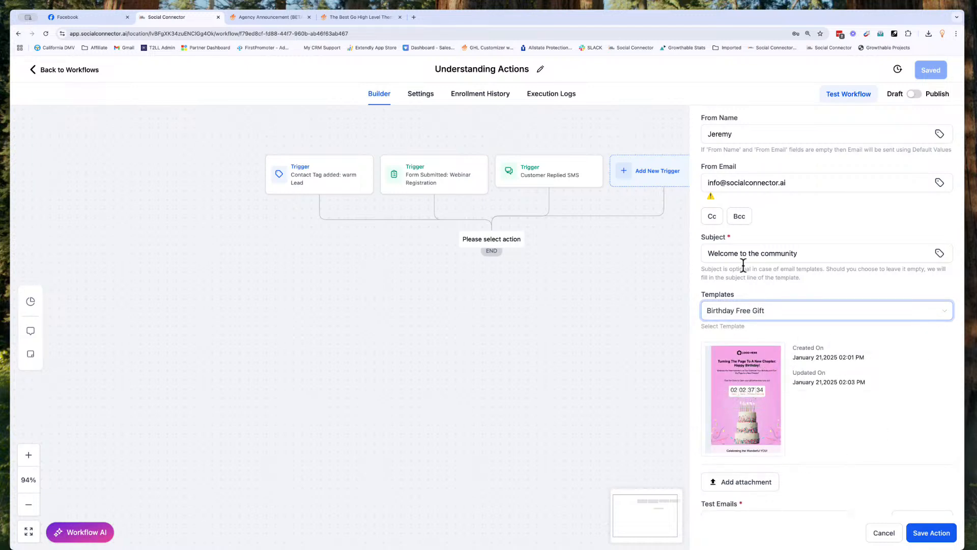
{"action": "left_click", "coordinate": [747, 317]}
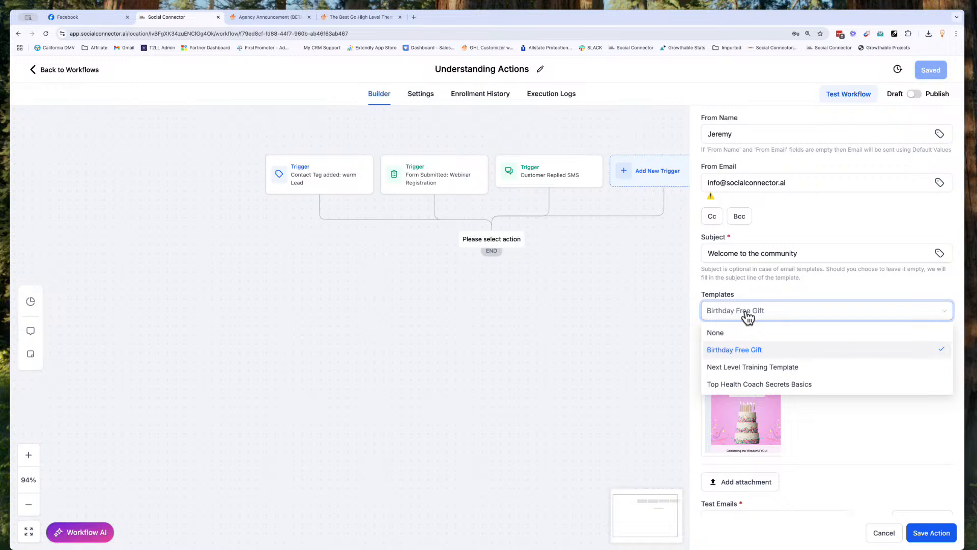
{"action": "left_click", "coordinate": [753, 366]}
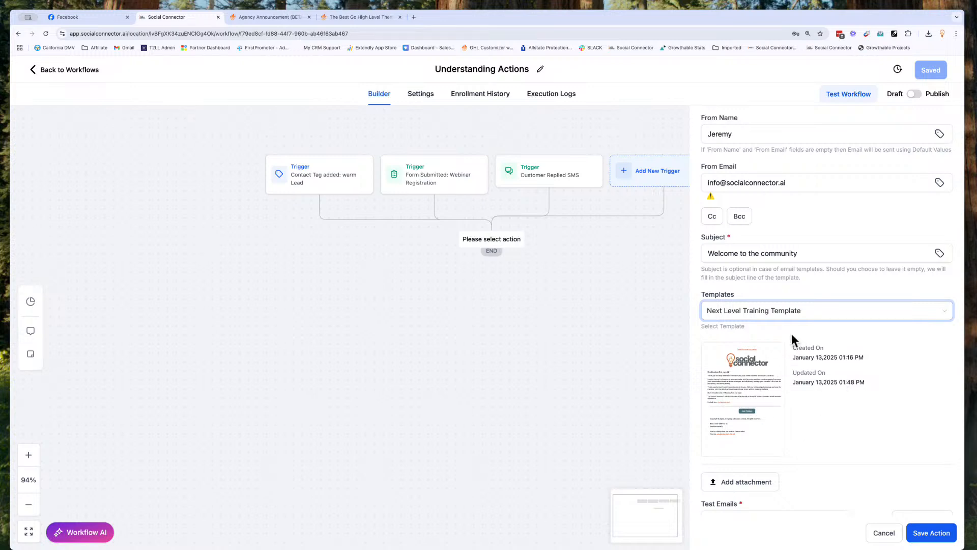
{"action": "left_click", "coordinate": [774, 317]}
Step: Set Templates to None and start the message with 'Welcome to the community'
{"action": "left_click", "coordinate": [735, 334]}
{"action": "left_click", "coordinate": [747, 416]}
{"action": "type", "text": "Welc"}
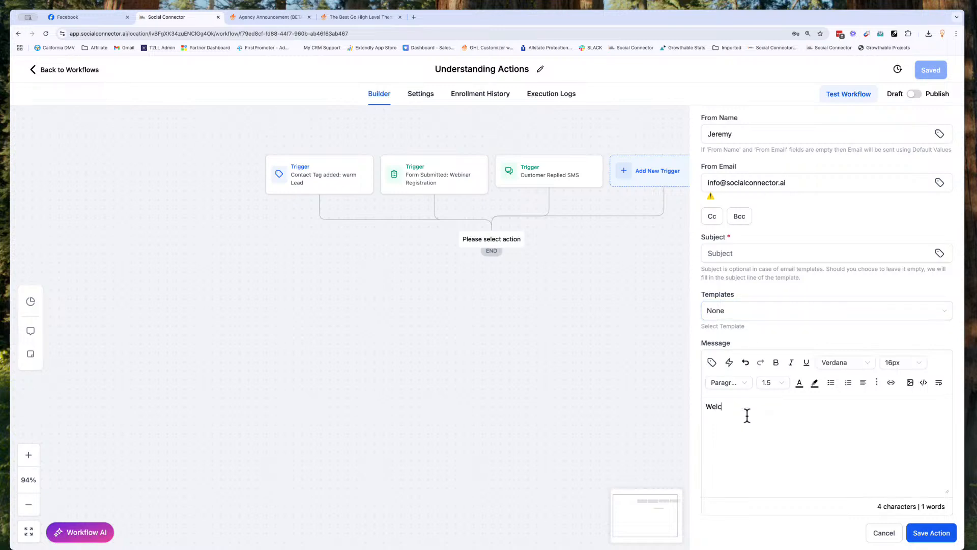
{"action": "type", "text": "ome to the communithy"}
{"action": "key", "text": "BackSpace"}
{"action": "key", "text": "BackSpace"}
{"action": "type", "text": "y"}
Step: Insert the contact's First Name field, then add the body line and a 'Thanks a lot' sign-off
{"action": "left_click", "coordinate": [712, 364]}
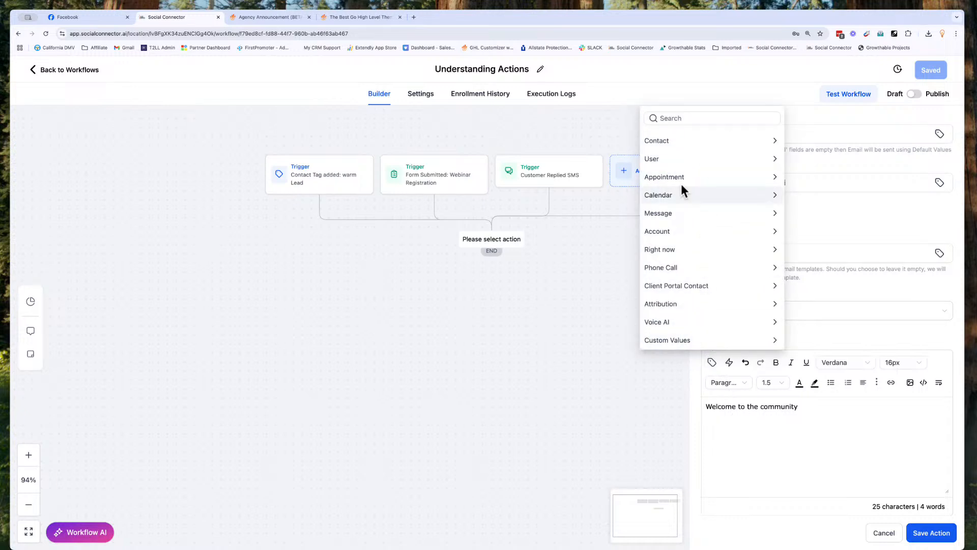
{"action": "left_click", "coordinate": [672, 141]}
{"action": "left_click", "coordinate": [671, 176]}
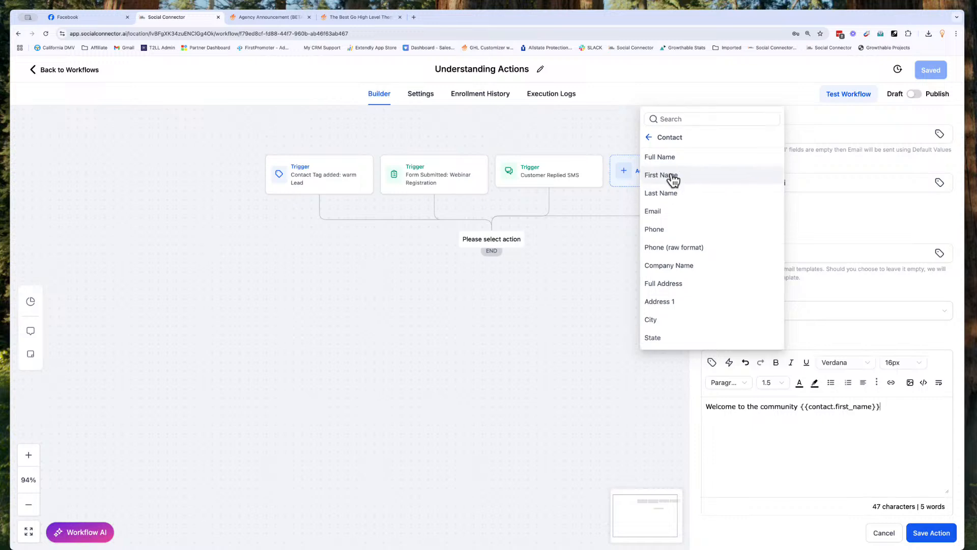
{"action": "type", "text": ","}
{"action": "key", "text": "Return"}
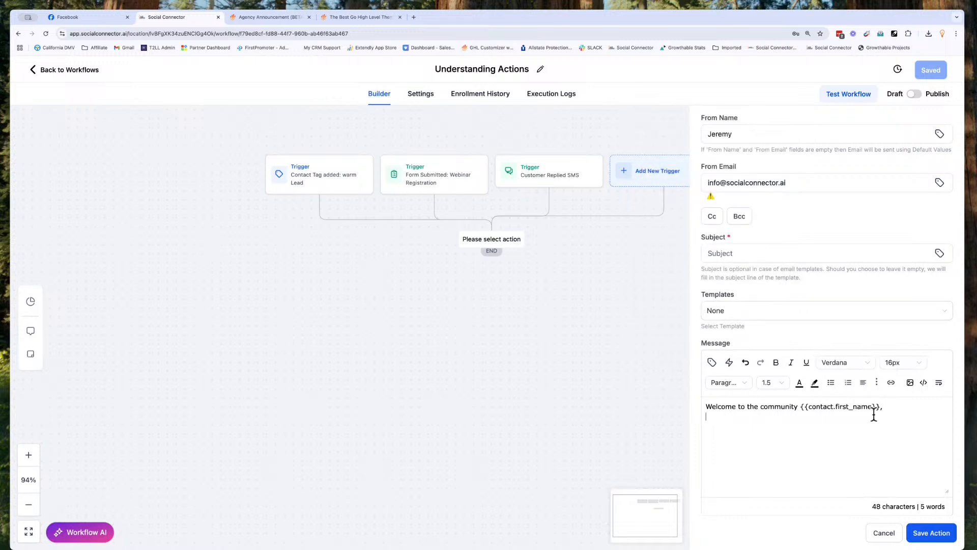
{"action": "type", "text": "This is my message . . . . Thanks alo"}
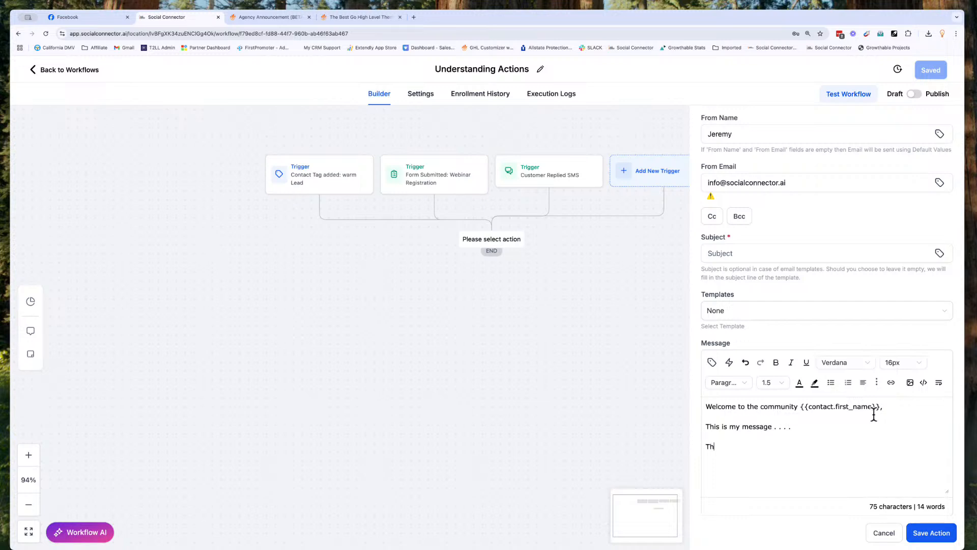
{"action": "key", "text": "BackSpace"}
{"action": "key", "text": "BackSpace"}
{"action": "type", "text": "lot, "}
{"action": "type", "text": "Jeremy"}
Step: Fill the missing subject 'Welcome to the Community', save the email action, then save the workflow
{"action": "left_click", "coordinate": [927, 532]}
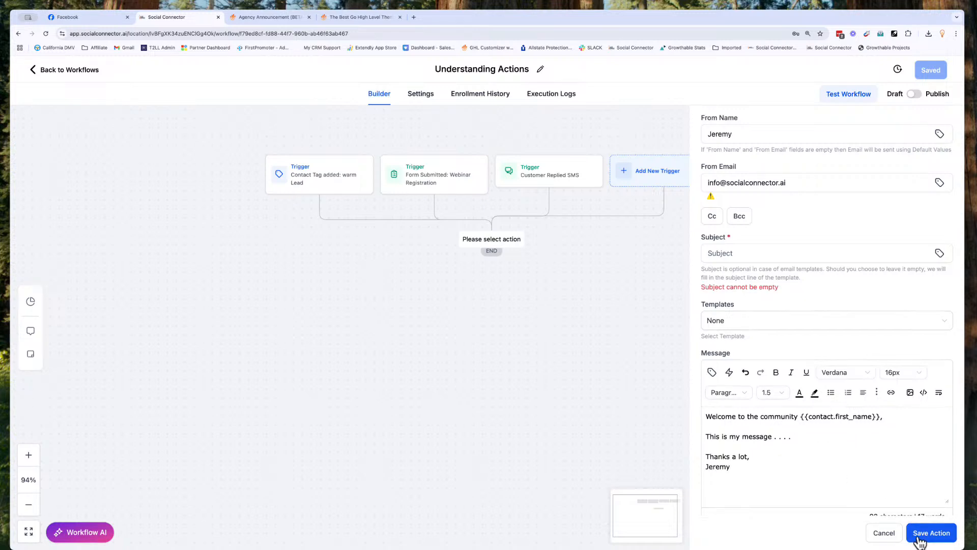
{"action": "left_click", "coordinate": [724, 257]}
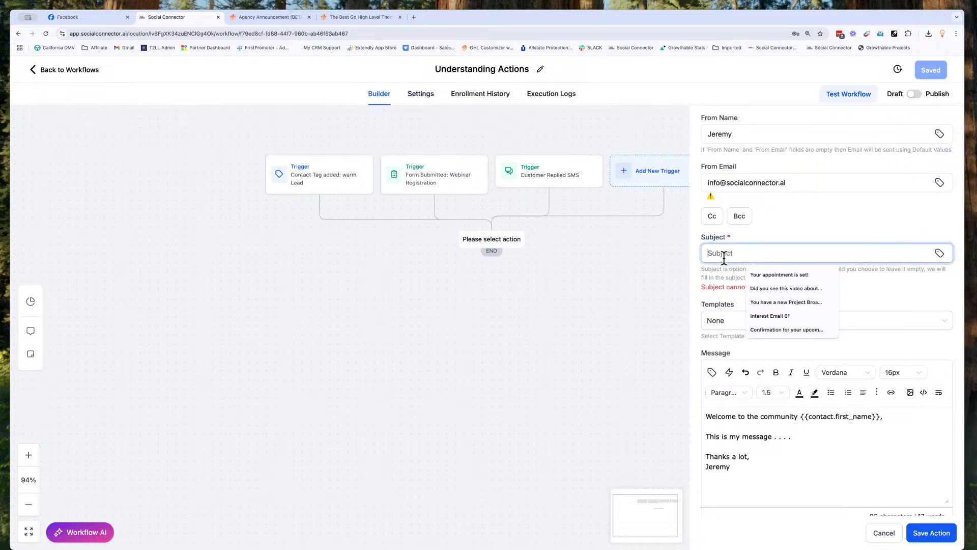
{"action": "type", "text": "Welcome to th"}
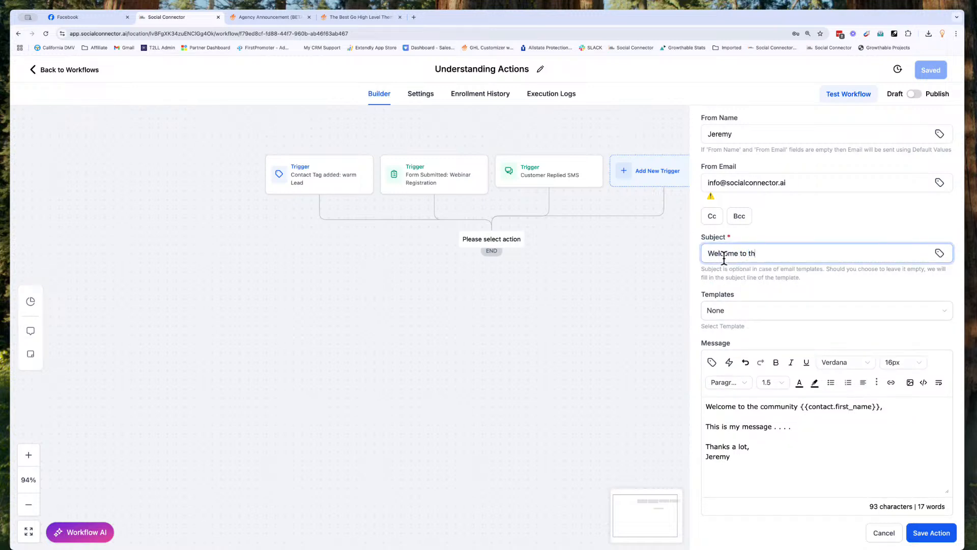
{"action": "type", "text": "e Community"}
{"action": "left_click", "coordinate": [931, 533]}
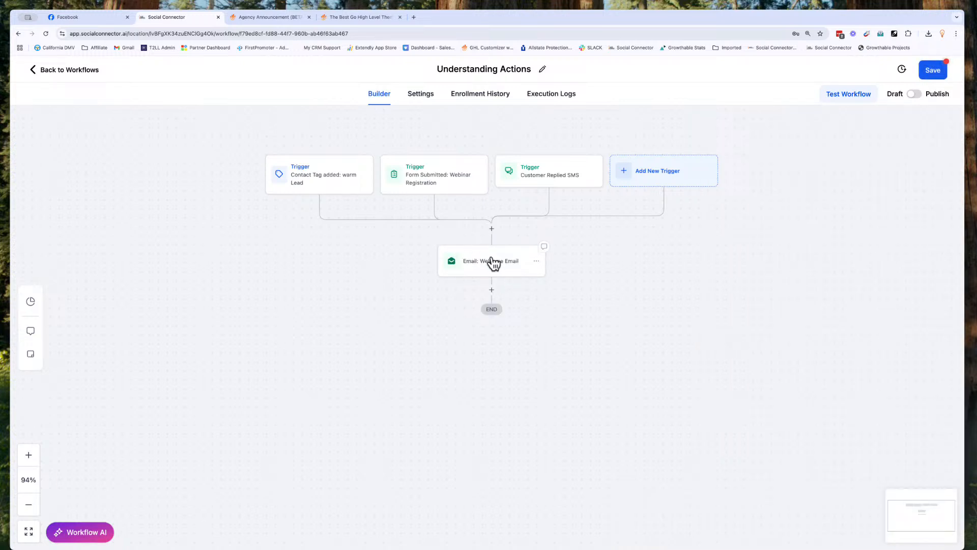
{"action": "left_click", "coordinate": [934, 72]}
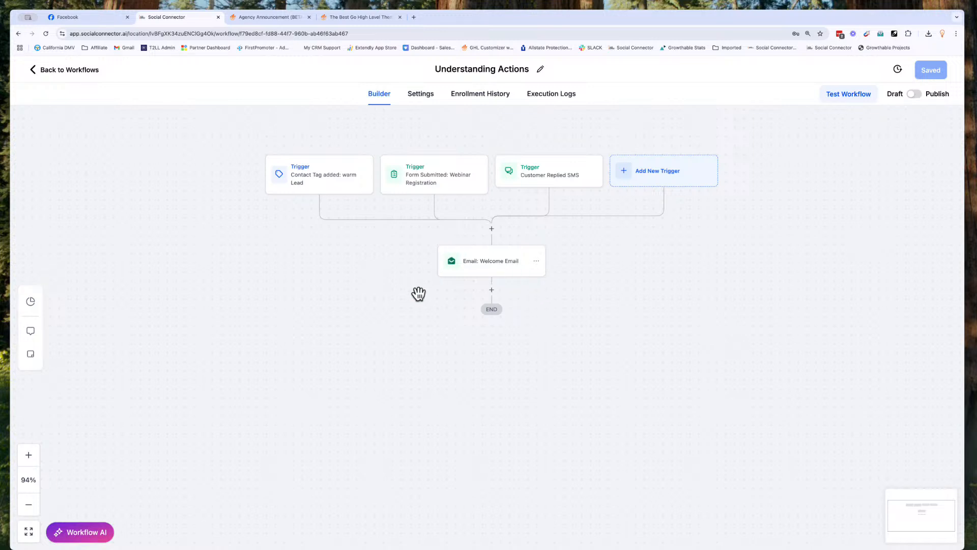
Step: Add a new step below 'Email: Welcome Email' and search the actions for 'wait'
{"action": "scroll", "coordinate": [490, 234], "scroll_direction": "up", "scroll_amount": 5}
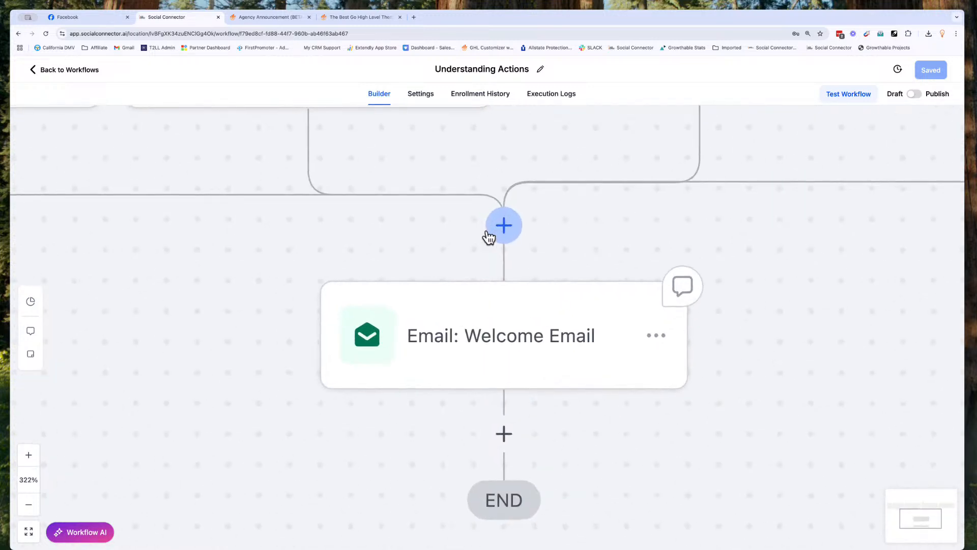
{"action": "scroll", "coordinate": [488, 236], "scroll_direction": "down", "scroll_amount": 2}
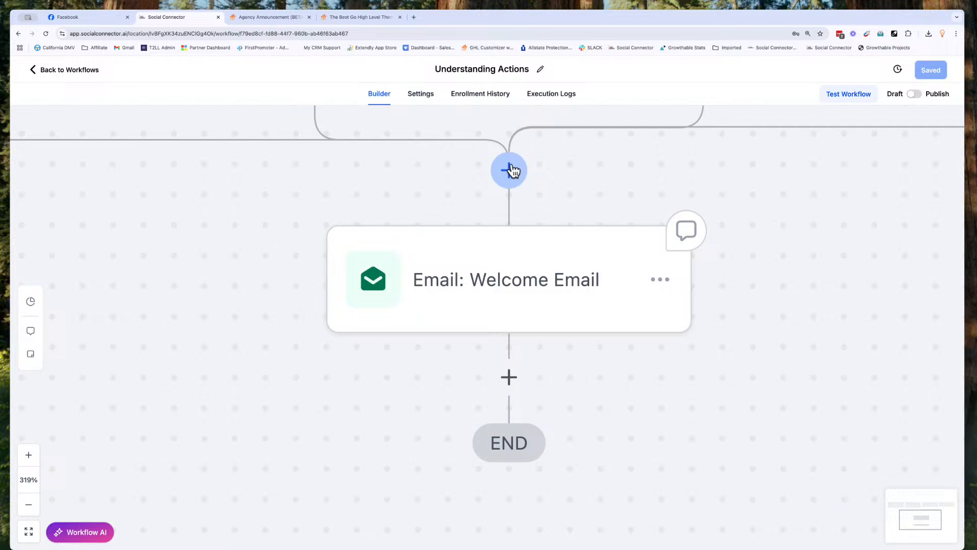
{"action": "left_click", "coordinate": [511, 377]}
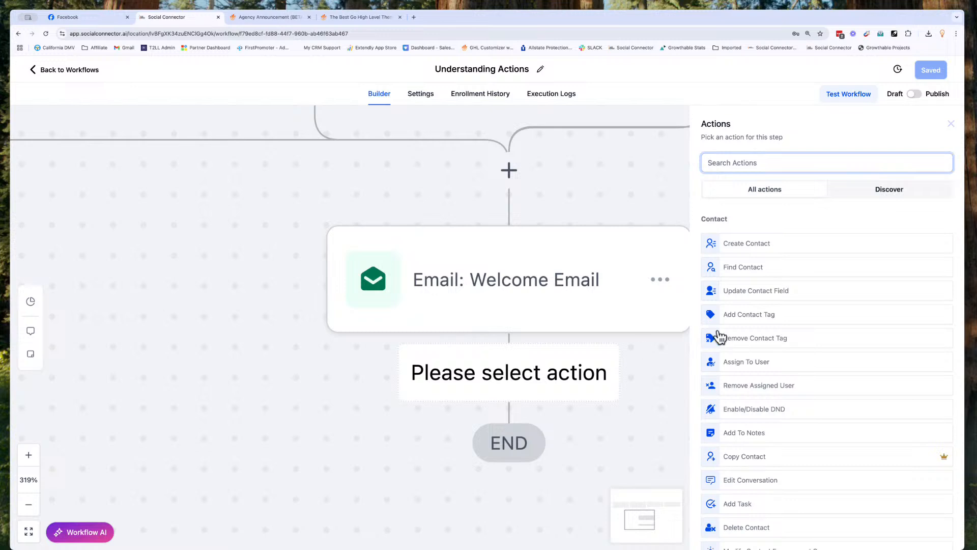
{"action": "scroll", "coordinate": [750, 342], "scroll_direction": "down", "scroll_amount": 15}
{"action": "scroll", "coordinate": [750, 342], "scroll_direction": "down", "scroll_amount": 7}
{"action": "scroll", "coordinate": [751, 342], "scroll_direction": "up", "scroll_amount": 8}
{"action": "scroll", "coordinate": [751, 342], "scroll_direction": "up", "scroll_amount": 12}
{"action": "left_click", "coordinate": [718, 163]}
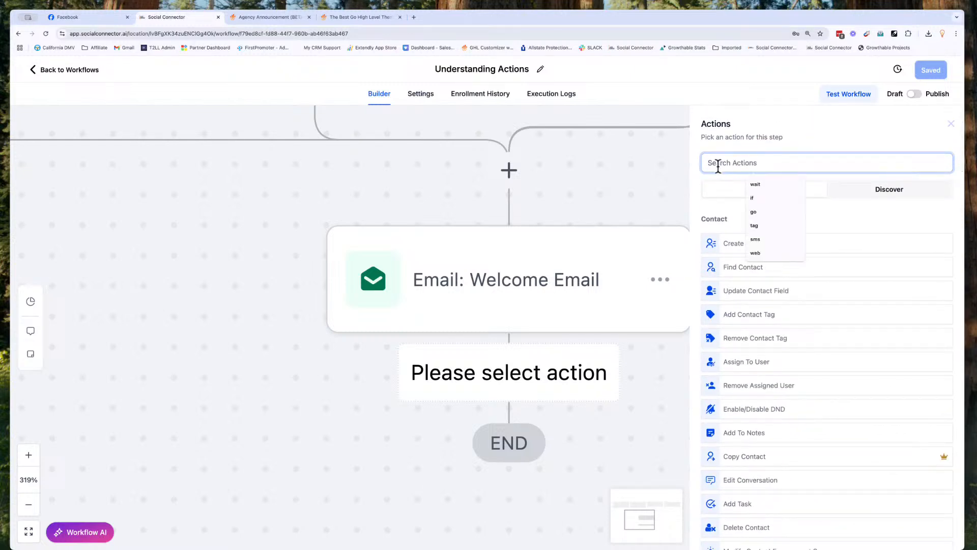
{"action": "type", "text": "wait"}
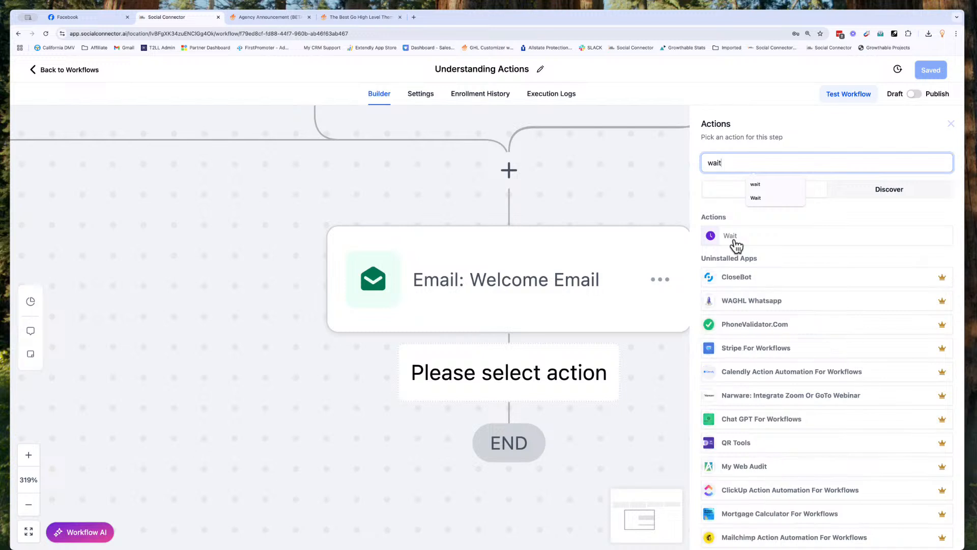
Step: Choose the Wait action and name it 'Wait for 1 day'
{"action": "left_click", "coordinate": [736, 244]}
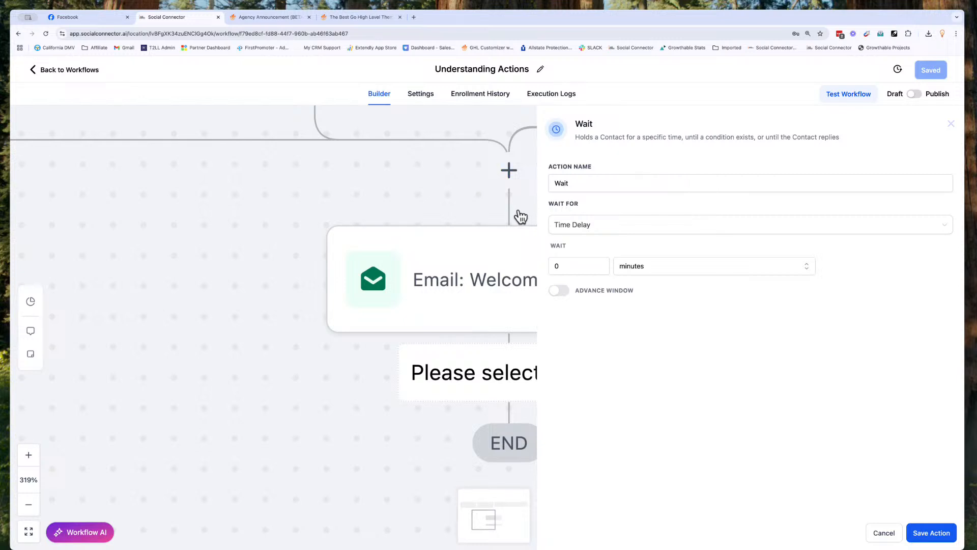
{"action": "left_click", "coordinate": [571, 187]}
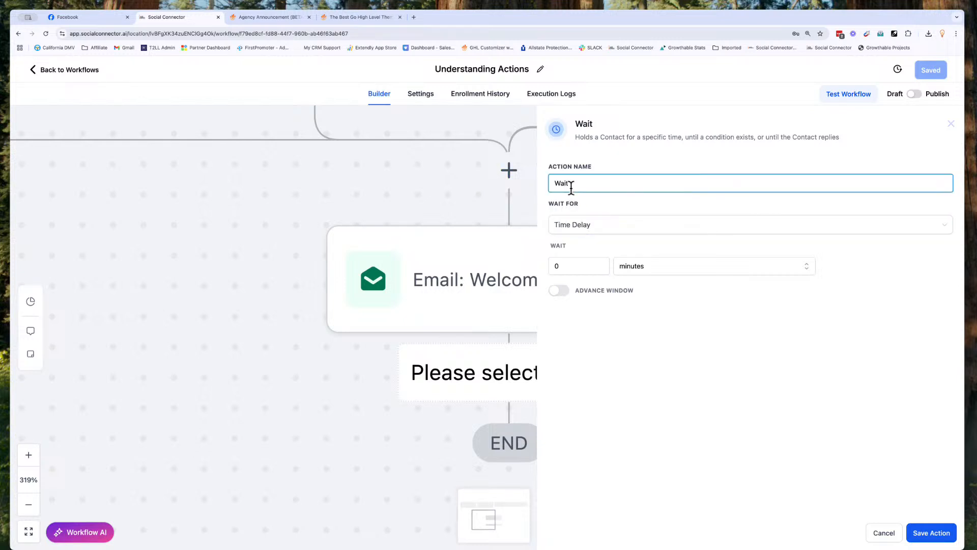
{"action": "type", "text": "for 1 day"}
Step: Keep the wait type as Time Delay and set it to 1 days
{"action": "left_click", "coordinate": [584, 234]}
{"action": "scroll", "coordinate": [589, 333], "scroll_direction": "down", "scroll_amount": 3}
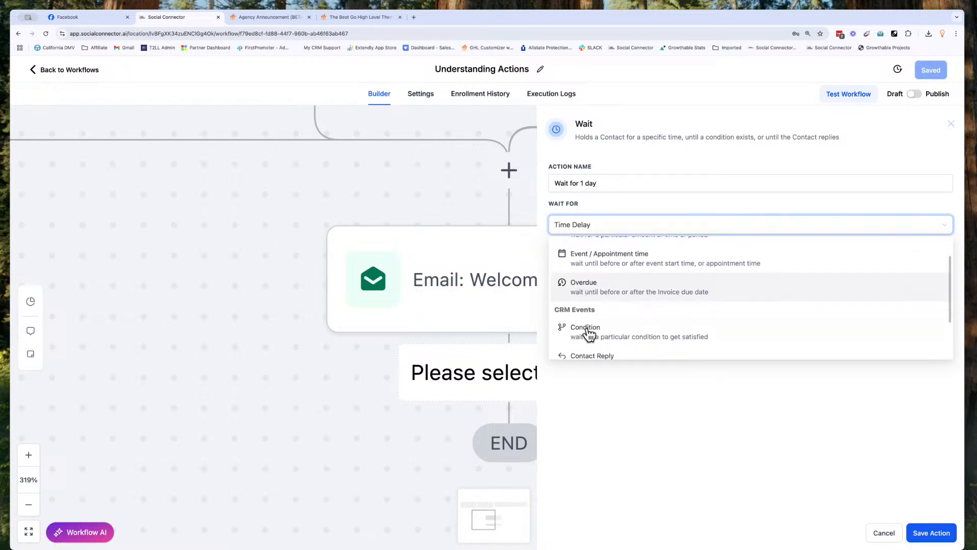
{"action": "scroll", "coordinate": [589, 335], "scroll_direction": "down", "scroll_amount": 3}
{"action": "scroll", "coordinate": [589, 333], "scroll_direction": "up", "scroll_amount": 6}
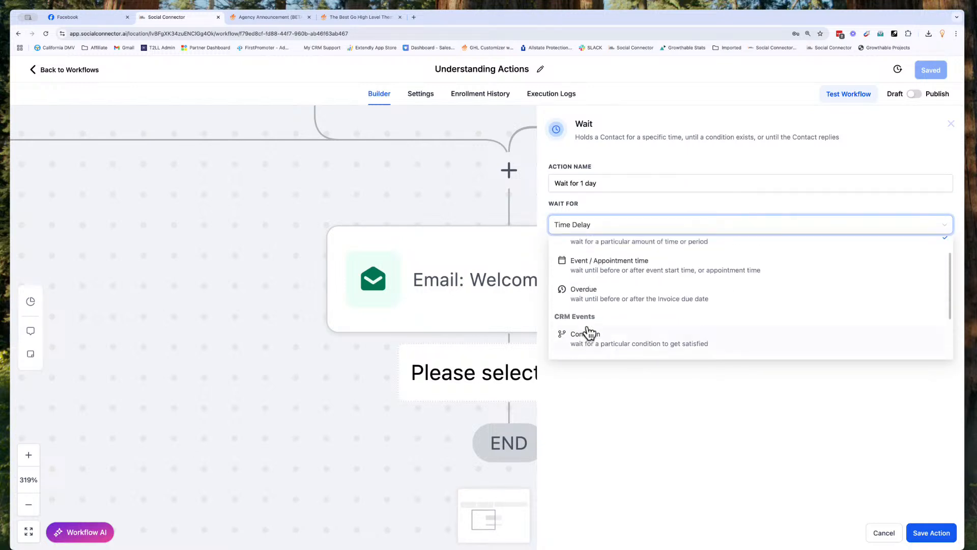
{"action": "left_click", "coordinate": [599, 277]}
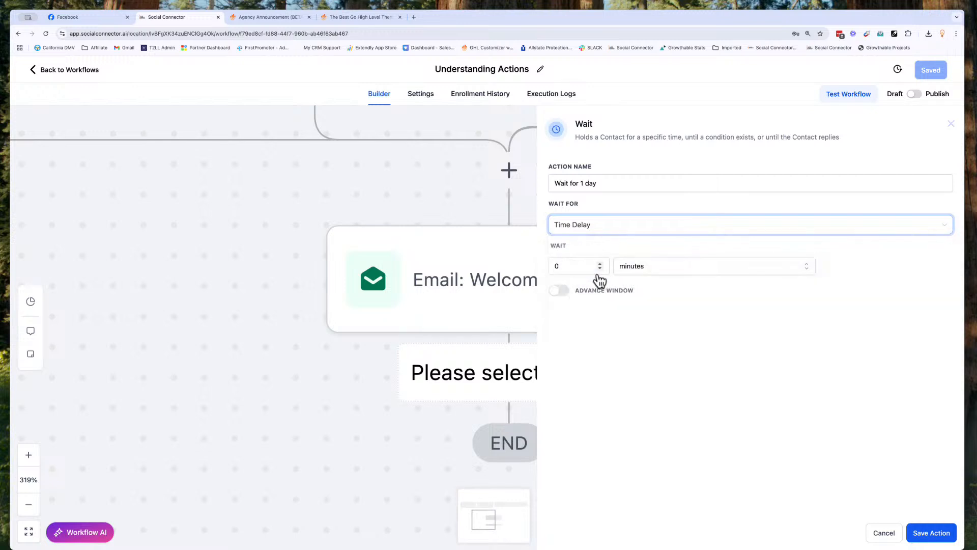
{"action": "left_click", "coordinate": [598, 264]}
{"action": "left_click", "coordinate": [631, 265]}
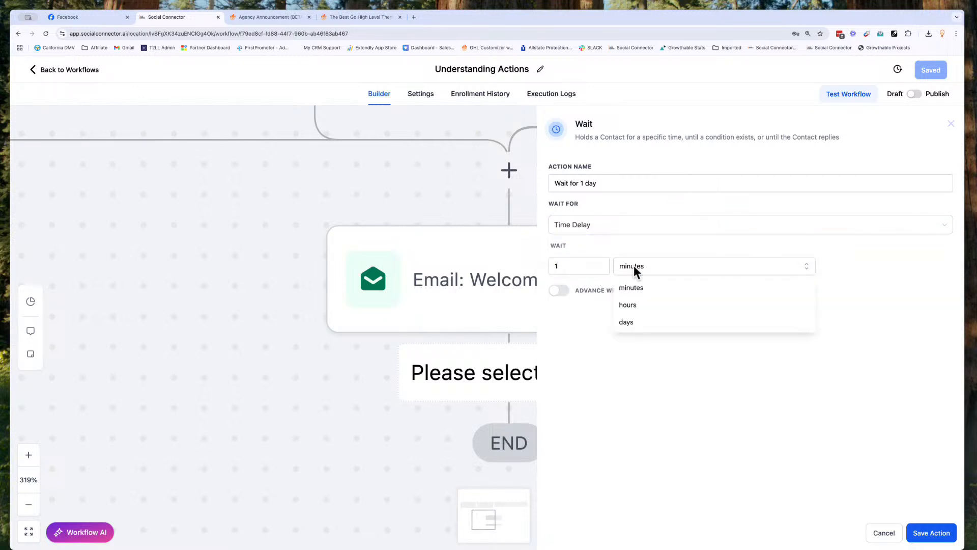
{"action": "left_click", "coordinate": [631, 320]}
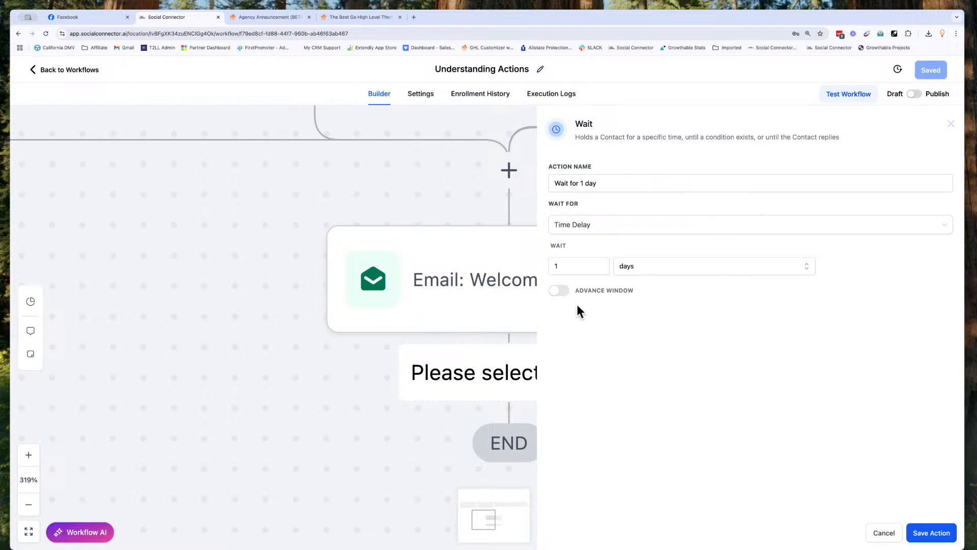
Step: Try the Advance Window option with Sunday and Saturday, then leave it switched off
{"action": "left_click", "coordinate": [562, 291]}
{"action": "left_click", "coordinate": [564, 325]}
{"action": "left_click", "coordinate": [709, 329]}
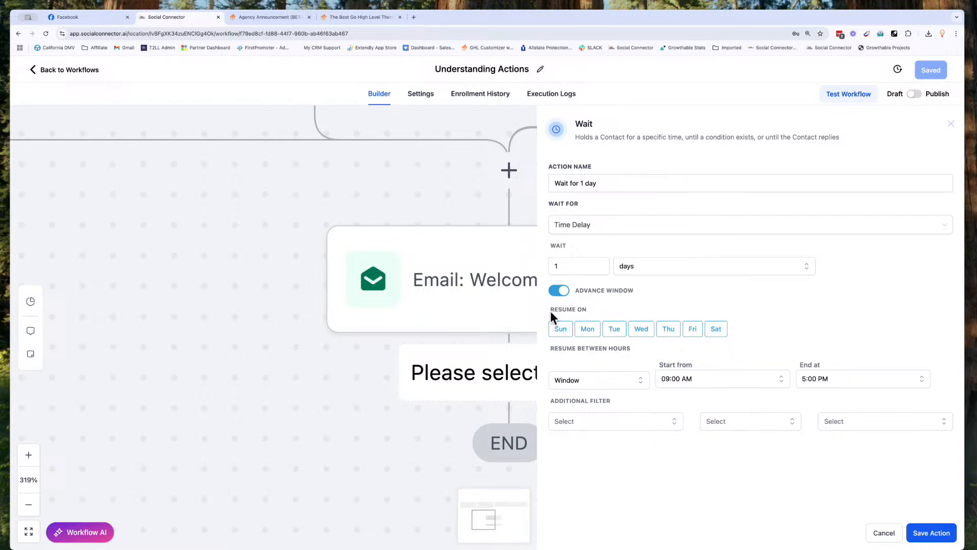
{"action": "left_click", "coordinate": [555, 293]}
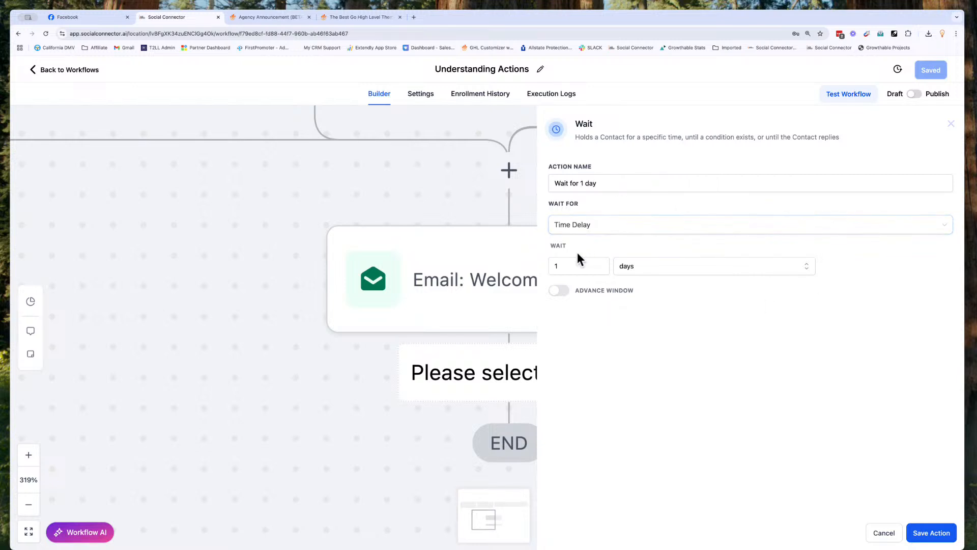
{"action": "left_click", "coordinate": [922, 531]}
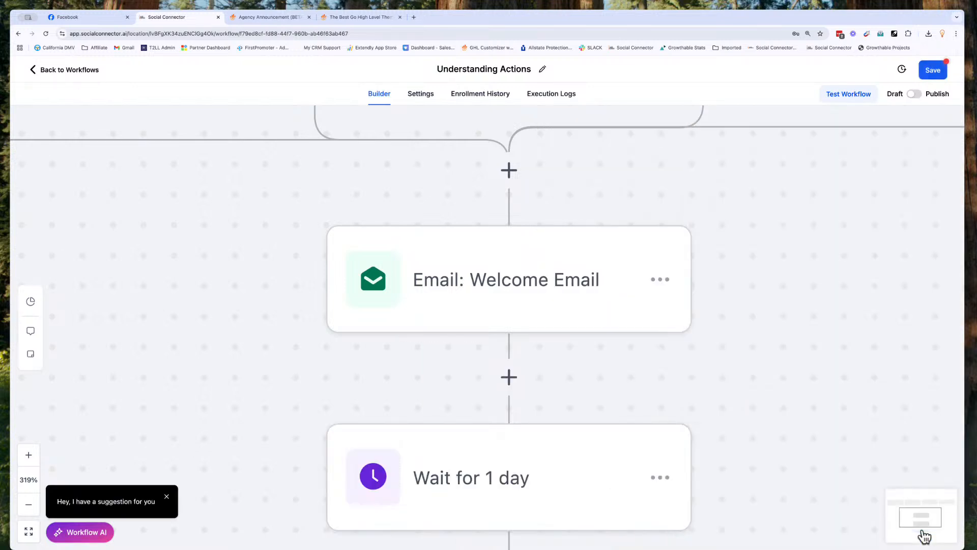
{"action": "scroll", "coordinate": [570, 400], "scroll_direction": "down", "scroll_amount": 5}
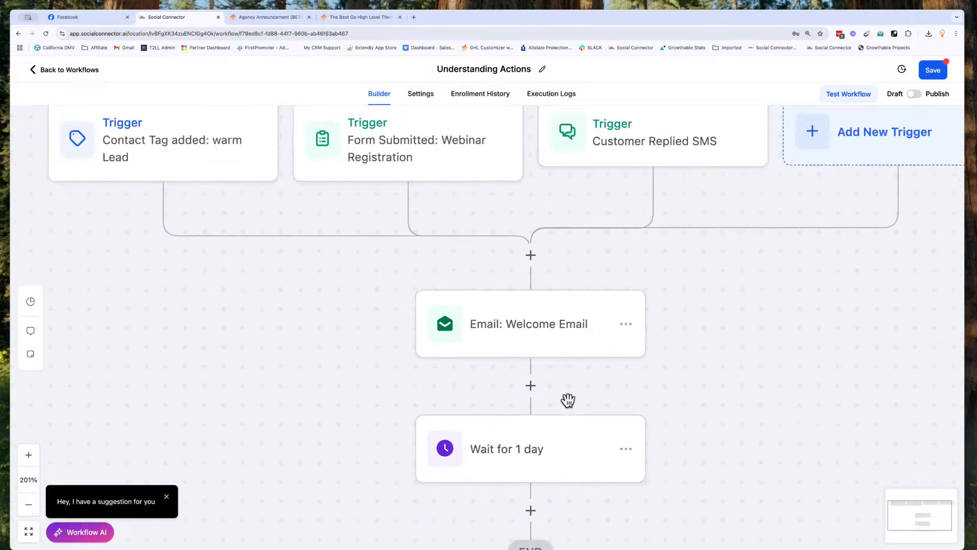
{"action": "scroll", "coordinate": [569, 400], "scroll_direction": "down", "scroll_amount": 2}
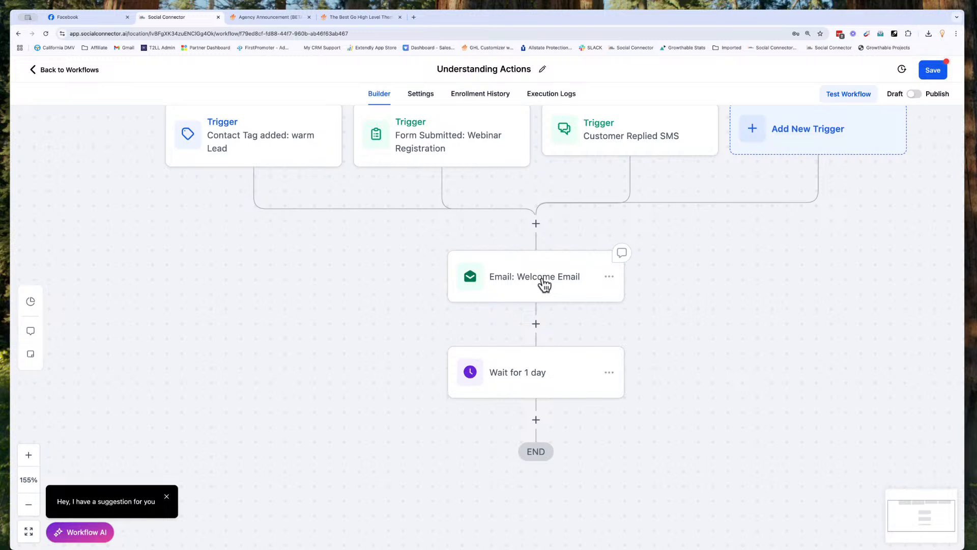
{"action": "scroll", "coordinate": [544, 283], "scroll_direction": "down", "scroll_amount": 1}
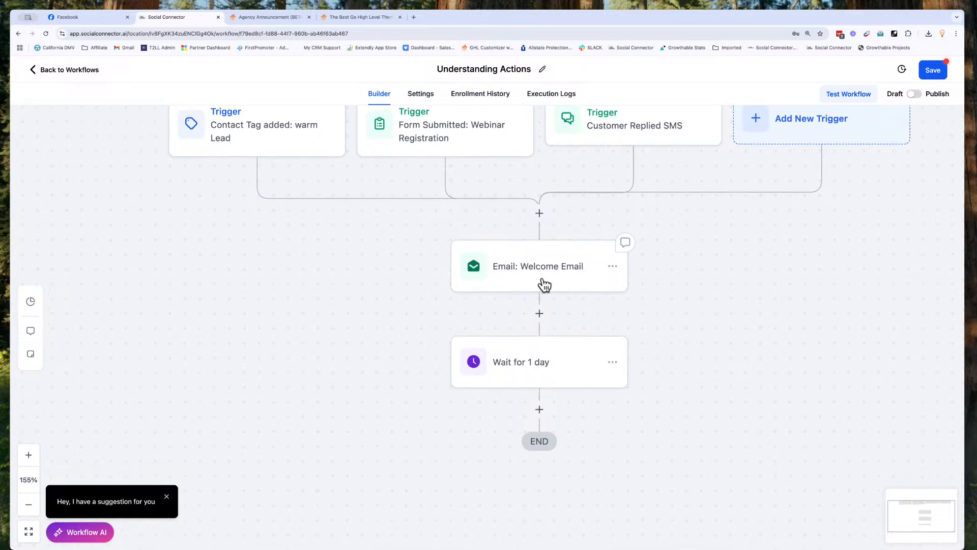
{"action": "left_click", "coordinate": [544, 363]}
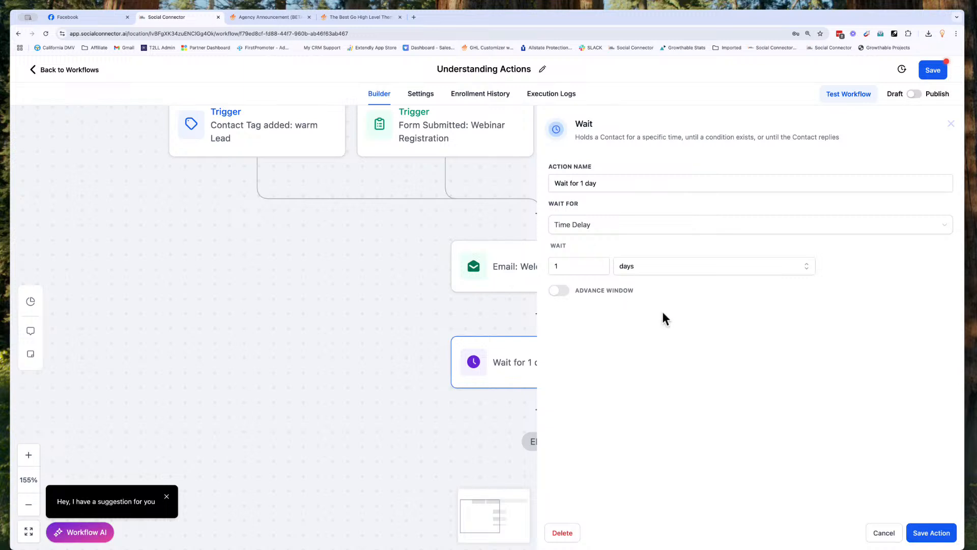
{"action": "left_click", "coordinate": [871, 533]}
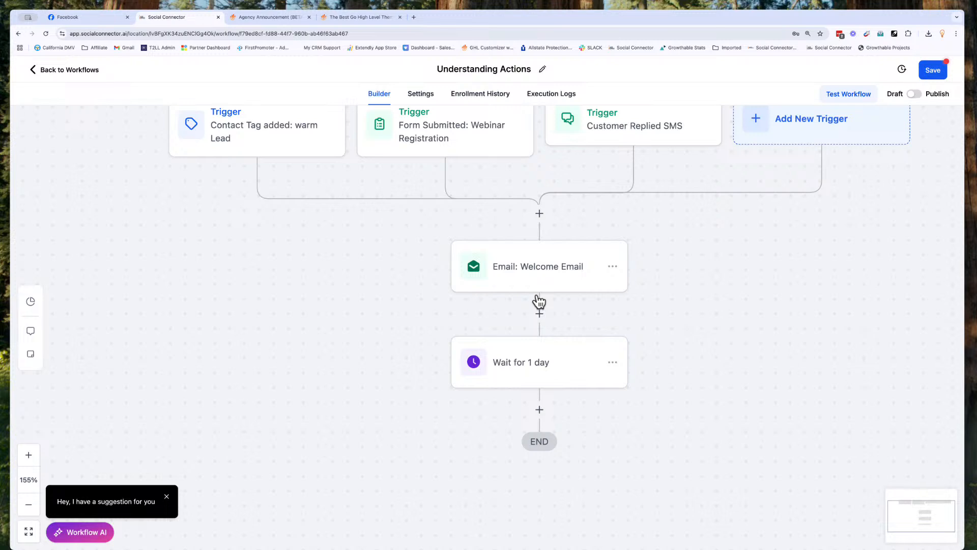
{"action": "scroll", "coordinate": [538, 301], "scroll_direction": "right", "scroll_amount": 2}
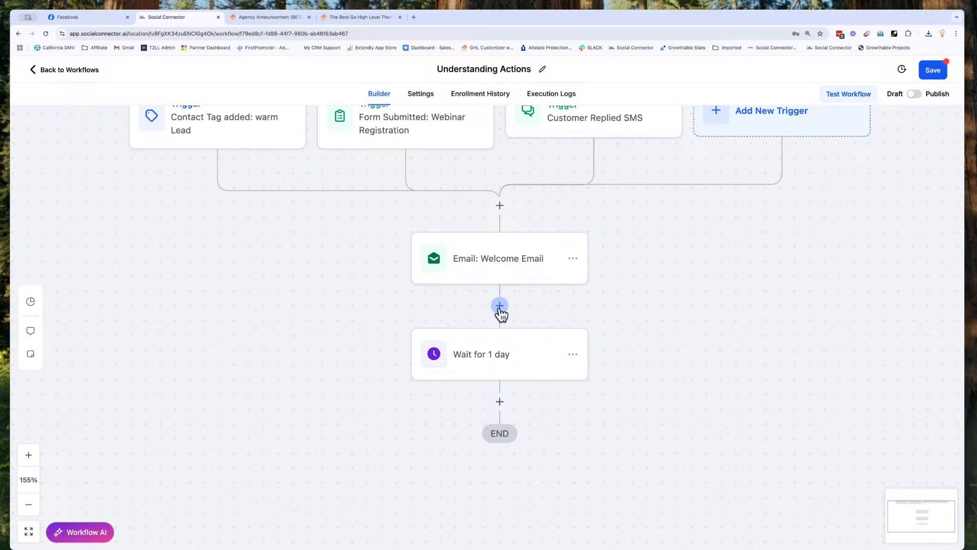
Step: Insert a Send SMS step between the email and wait steps, naming it 'SMS: Welcome'
{"action": "left_click", "coordinate": [500, 306]}
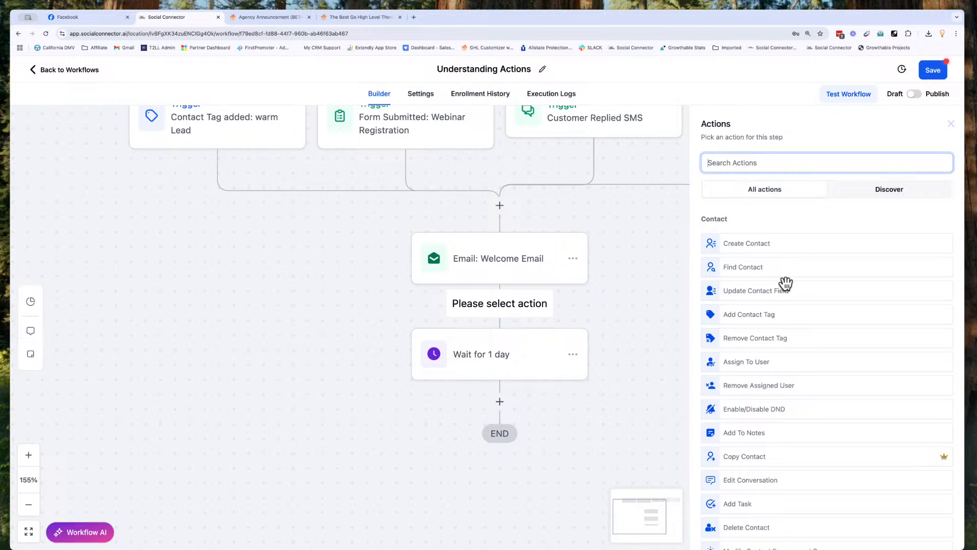
{"action": "scroll", "coordinate": [768, 392], "scroll_direction": "down", "scroll_amount": 1}
{"action": "scroll", "coordinate": [768, 394], "scroll_direction": "down", "scroll_amount": 8}
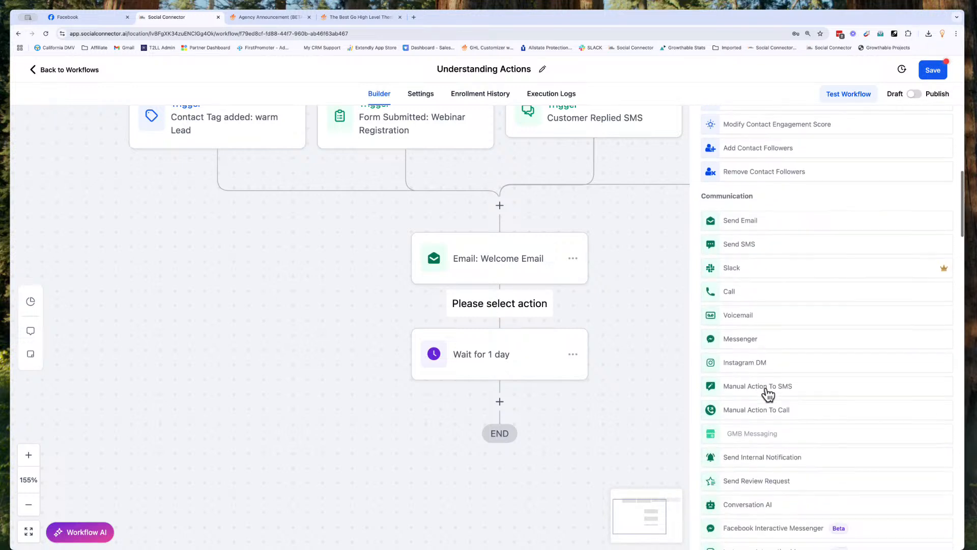
{"action": "left_click", "coordinate": [749, 246]}
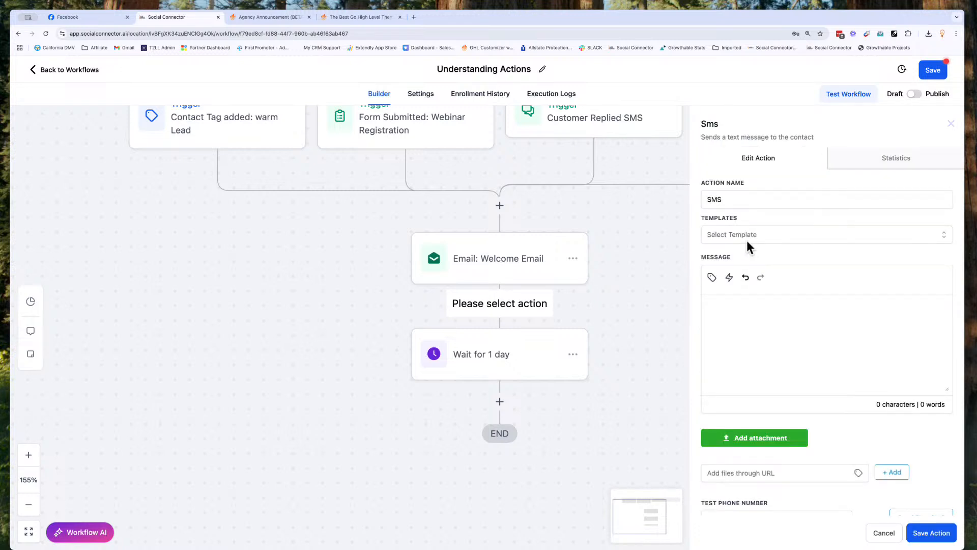
{"action": "left_click", "coordinate": [737, 198]}
{"action": "type", "text": ": Welcome Text"}
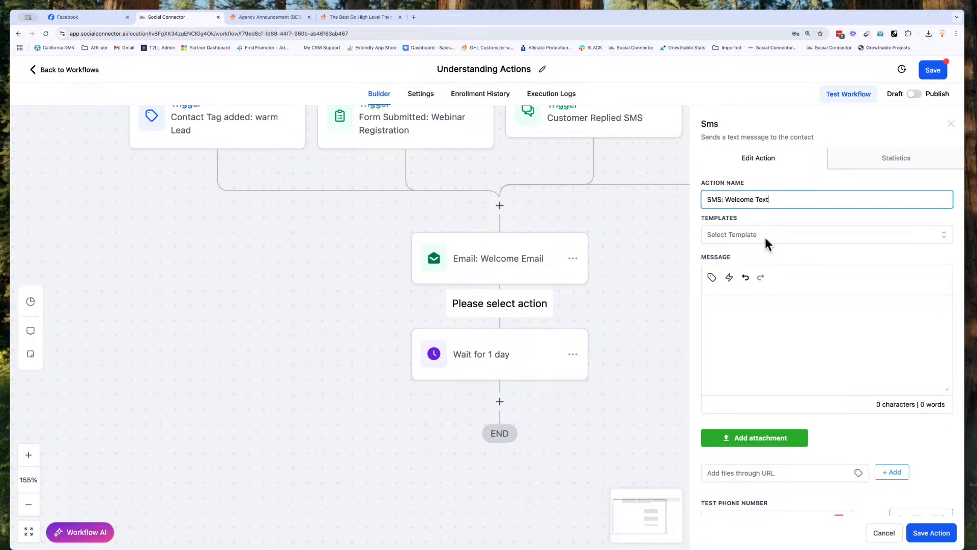
Step: Begin the SMS message with 'He' followed by the contact's first name field
{"action": "left_click", "coordinate": [764, 237]}
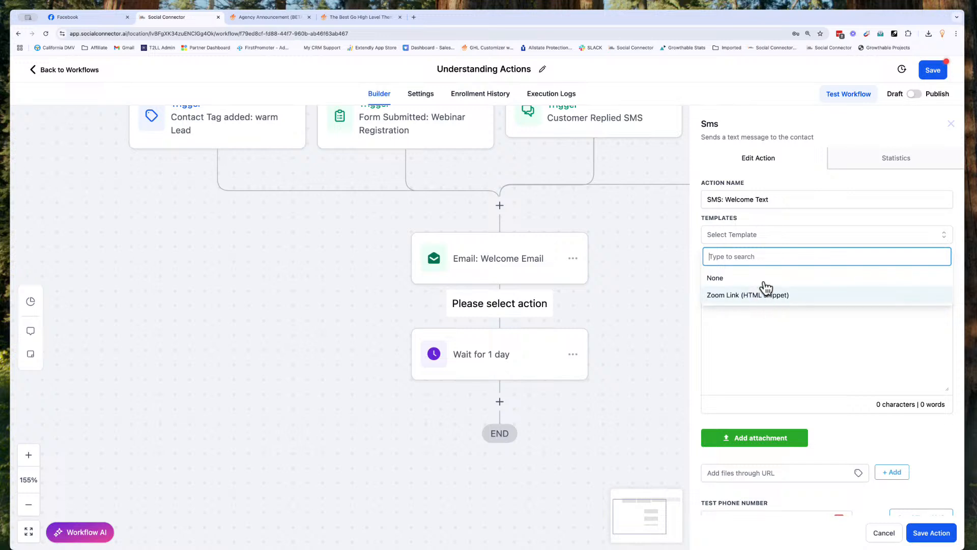
{"action": "left_click", "coordinate": [759, 237]}
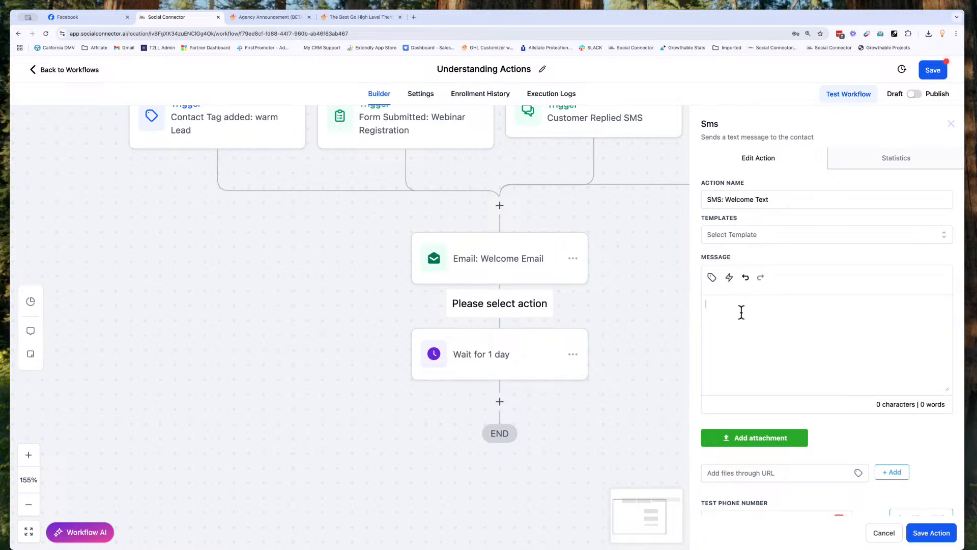
{"action": "type", "text": "Hey"}
{"action": "left_click", "coordinate": [712, 278]}
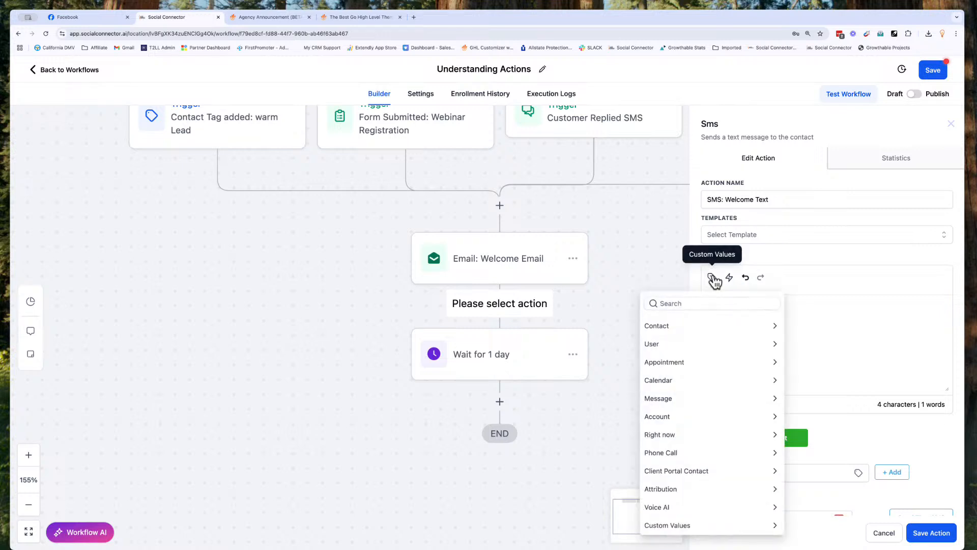
{"action": "left_click", "coordinate": [673, 324]}
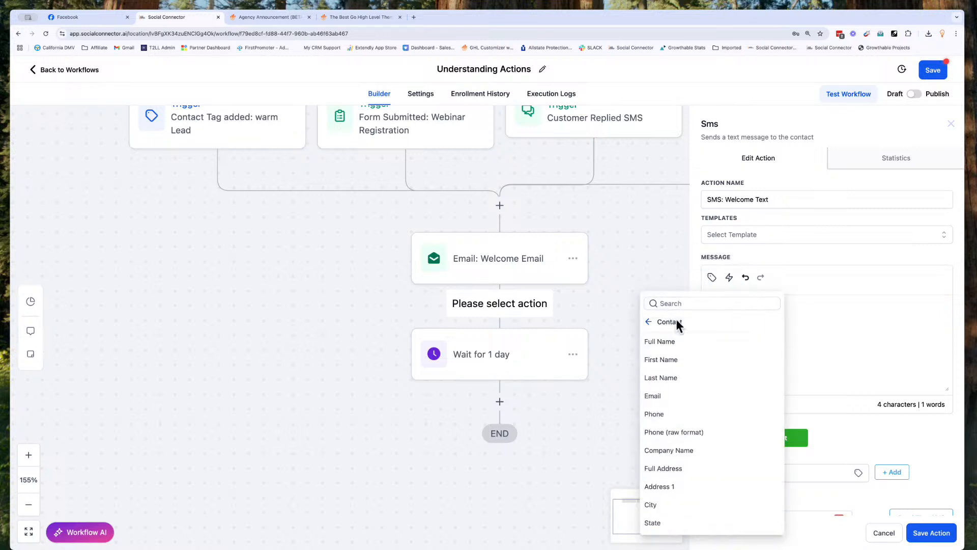
{"action": "left_click", "coordinate": [675, 363]}
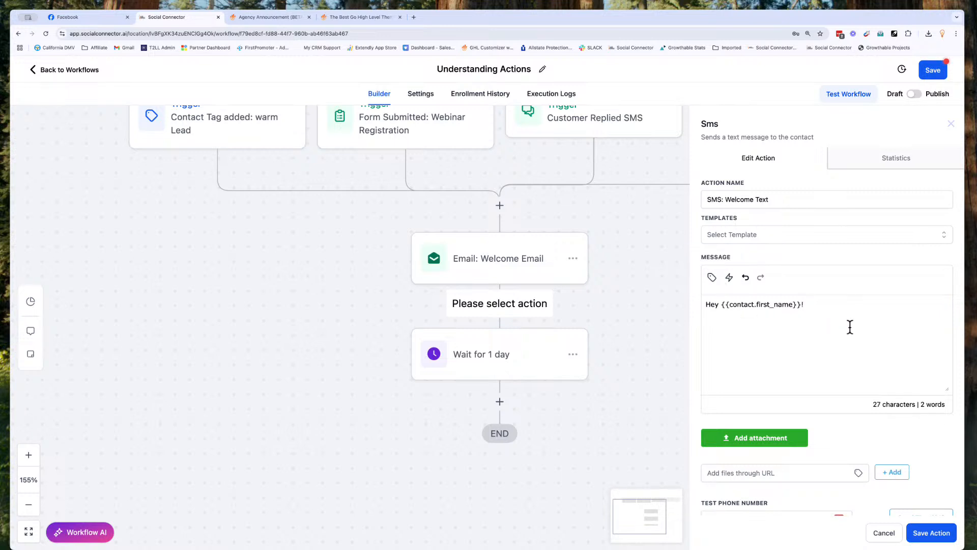
Step: Add the line 'Welcome to the community, I just sent you an email' and save the step
{"action": "key", "text": "Return"}
{"action": "type", "text": "Wel"}
{"action": "key", "text": "BackSpace"}
{"action": "key", "text": "BackSpace"}
{"action": "key", "text": "BackSpace"}
{"action": "type", "text": "Welcome to th co"}
{"action": "key", "text": "BackSpace"}
{"action": "key", "text": "BackSpace"}
{"action": "key", "text": "BackSpace"}
{"action": "type", "text": "e community"}
{"action": "type", "text": "I just sent you a"}
{"action": "type", "text": "n email. Make"}
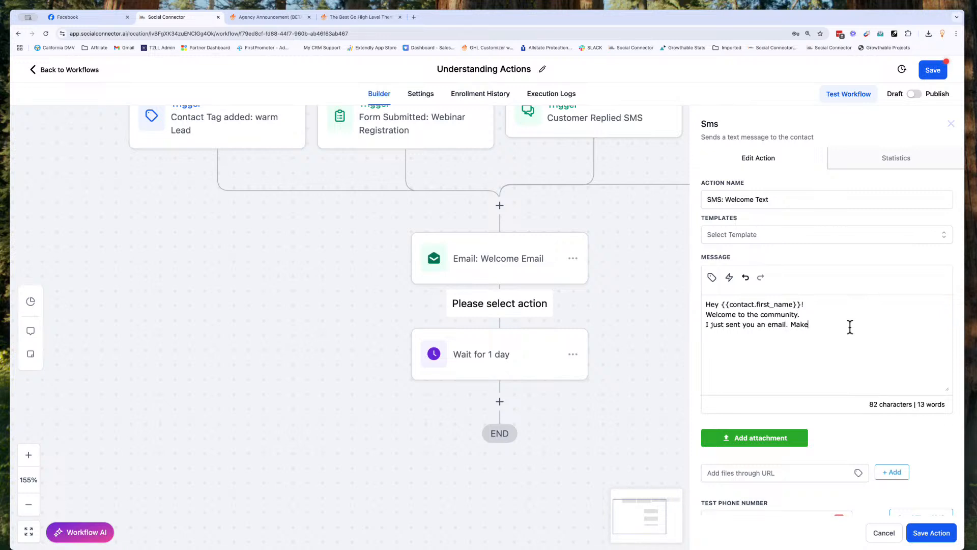
{"action": "type", "text": " sure you d"}
{"action": "type", "text": "heck it out."}
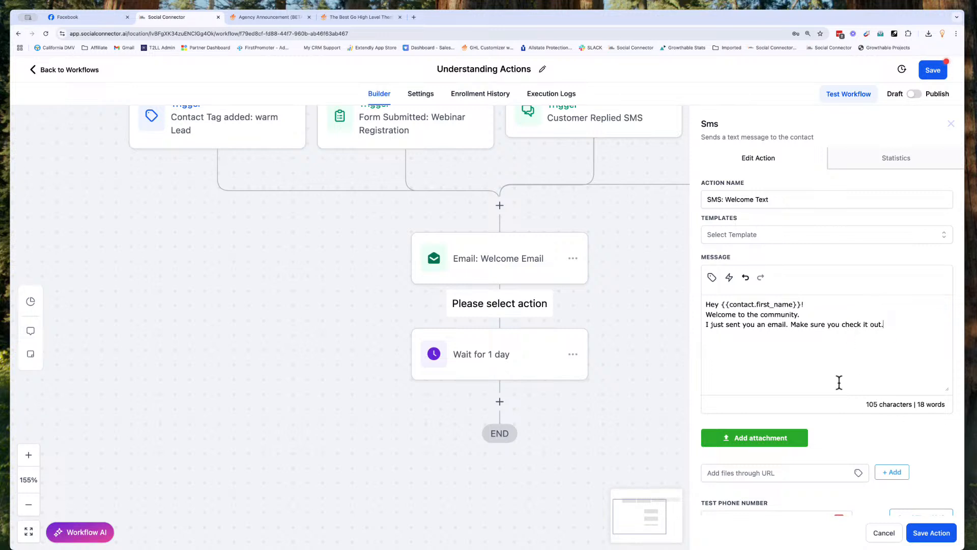
{"action": "scroll", "coordinate": [837, 392], "scroll_direction": "down", "scroll_amount": 2}
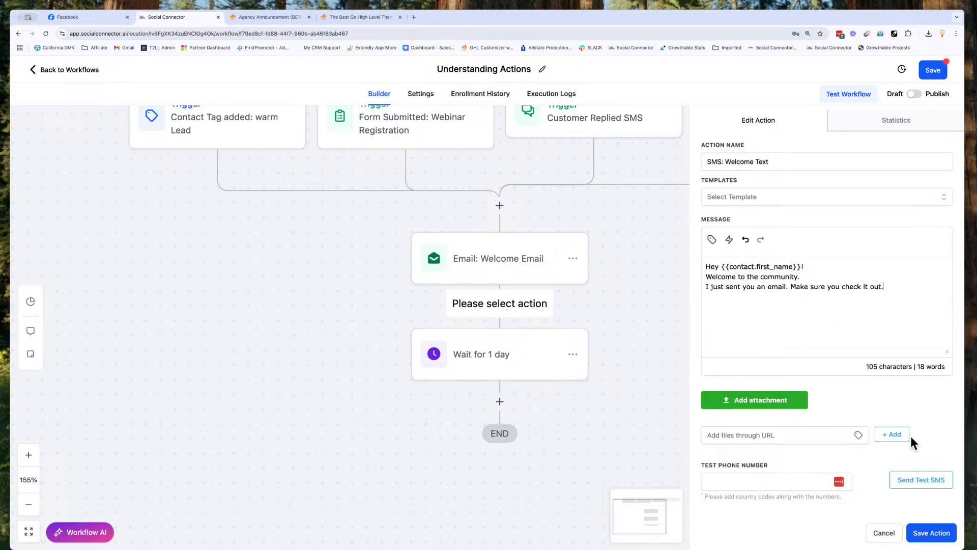
{"action": "left_click", "coordinate": [931, 532]}
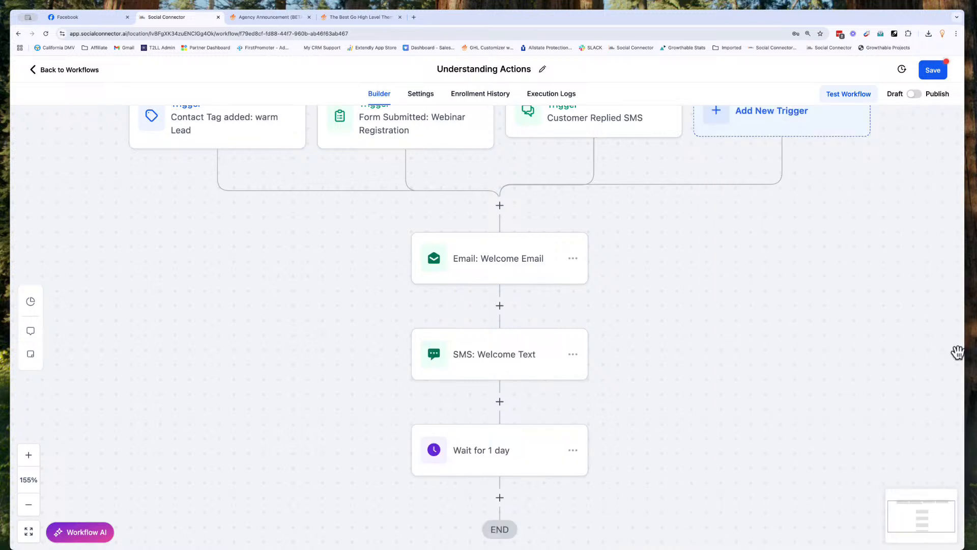
Step: Save the workflow and insert a new action placeholder directly below the triggers
{"action": "left_click", "coordinate": [938, 72]}
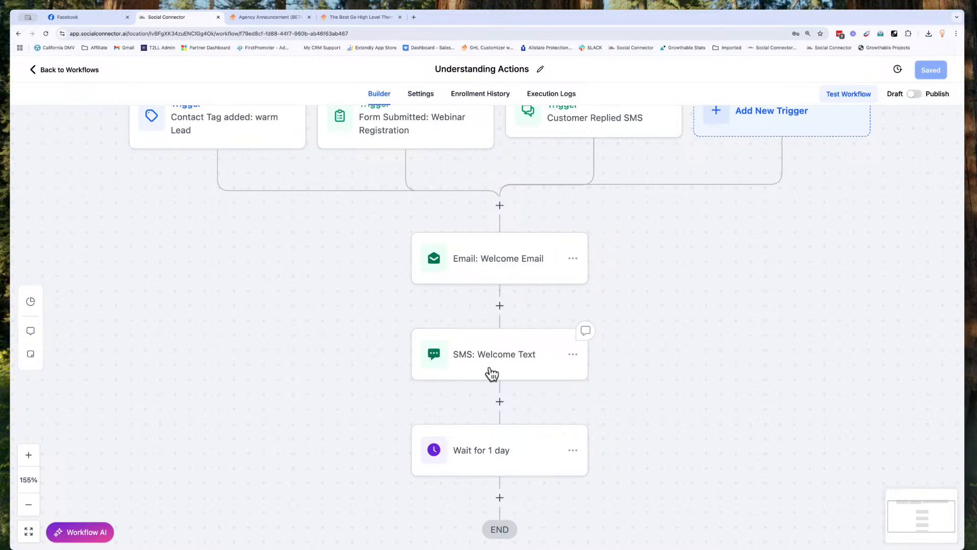
{"action": "scroll", "coordinate": [491, 374], "scroll_direction": "down", "scroll_amount": 5}
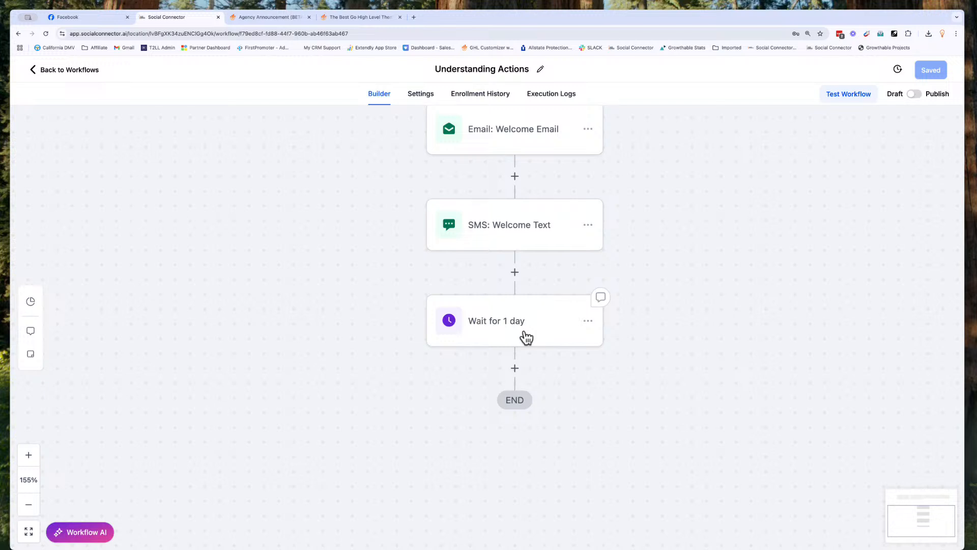
{"action": "scroll", "coordinate": [526, 337], "scroll_direction": "up", "scroll_amount": 5}
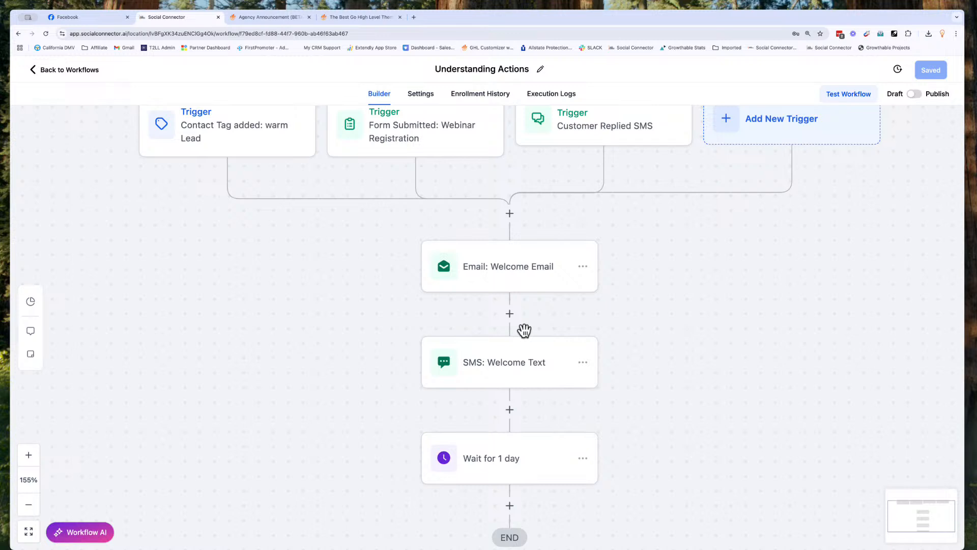
{"action": "scroll", "coordinate": [304, 160], "scroll_direction": "up", "scroll_amount": 1}
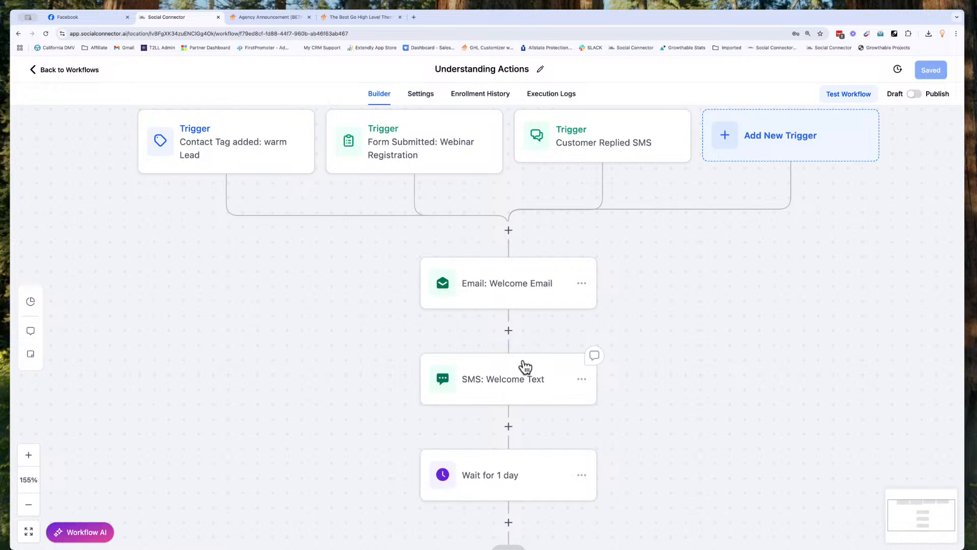
{"action": "left_click", "coordinate": [508, 232]}
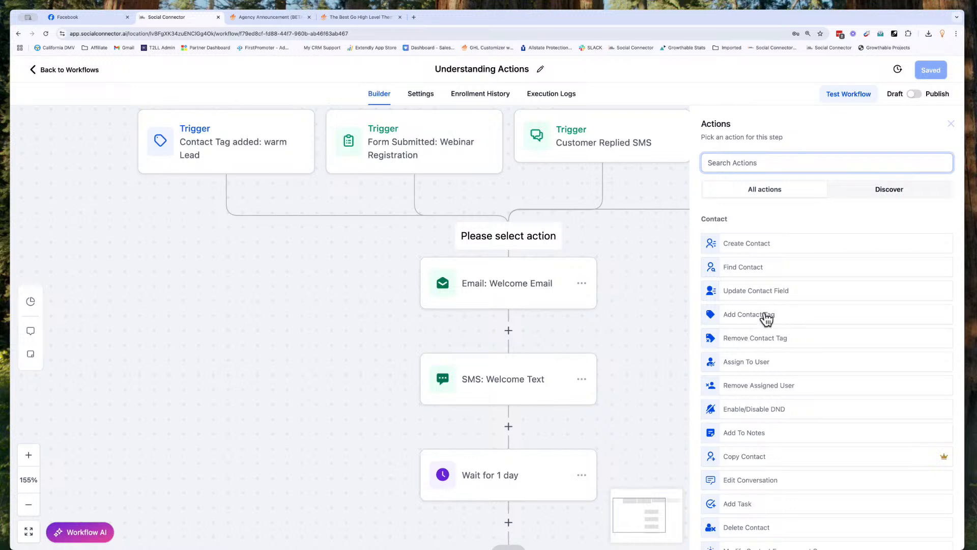
Step: Add an Add Contact Tag step named 'Add Tag:Warm Lead' that applies only the warm lead tag
{"action": "left_click", "coordinate": [765, 315]}
{"action": "left_click", "coordinate": [742, 186]}
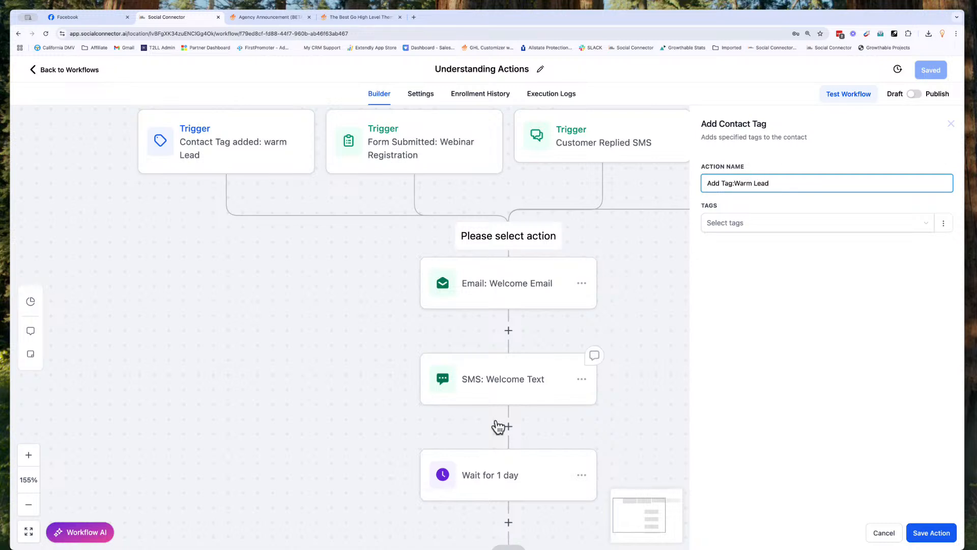
{"action": "left_click", "coordinate": [733, 229]}
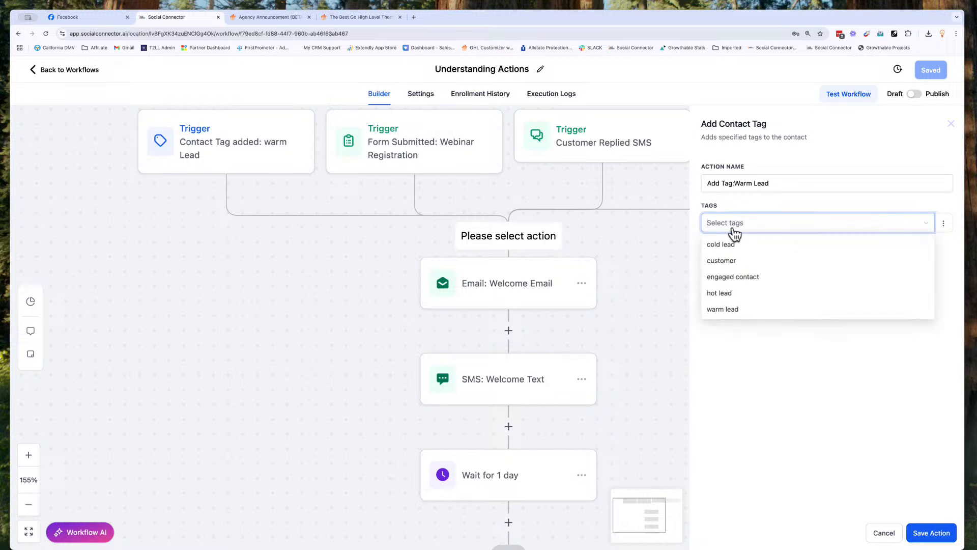
{"action": "left_click", "coordinate": [719, 312]}
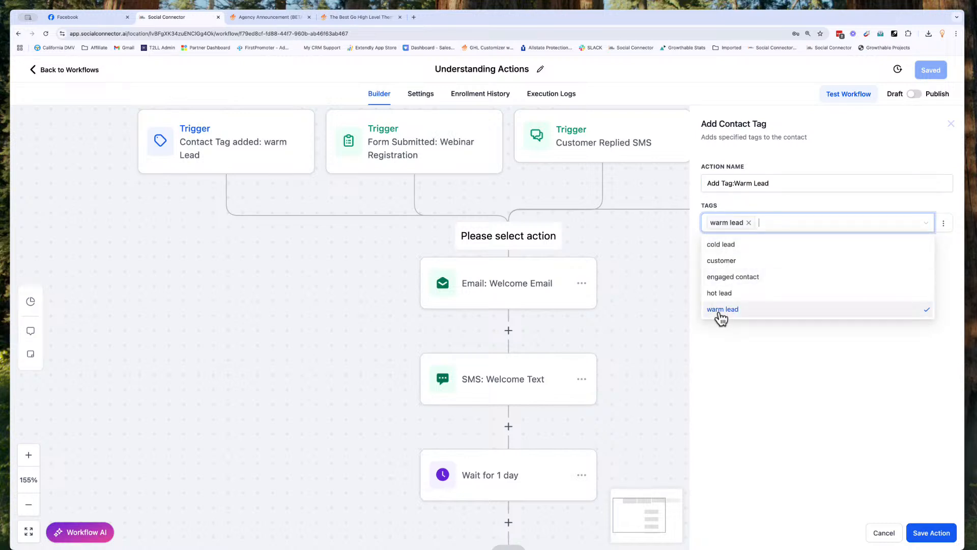
{"action": "left_click", "coordinate": [722, 246]}
{"action": "left_click", "coordinate": [722, 260]}
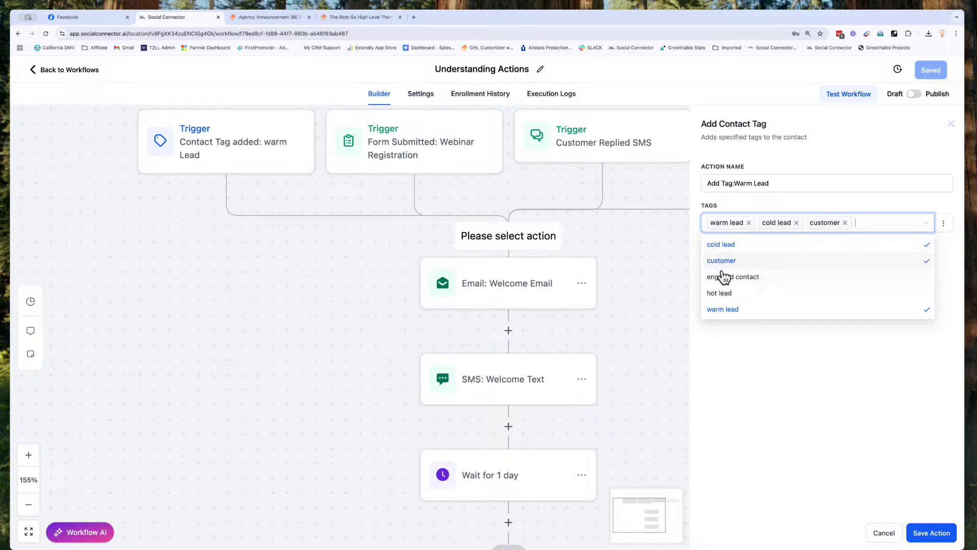
{"action": "left_click", "coordinate": [844, 223]}
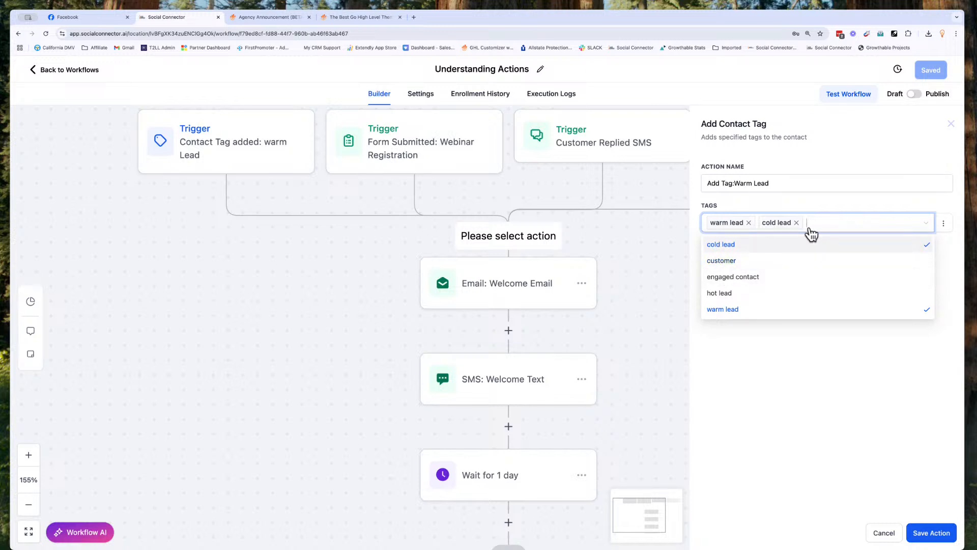
{"action": "left_click", "coordinate": [796, 223]}
{"action": "left_click", "coordinate": [847, 214]}
{"action": "left_click", "coordinate": [943, 225]}
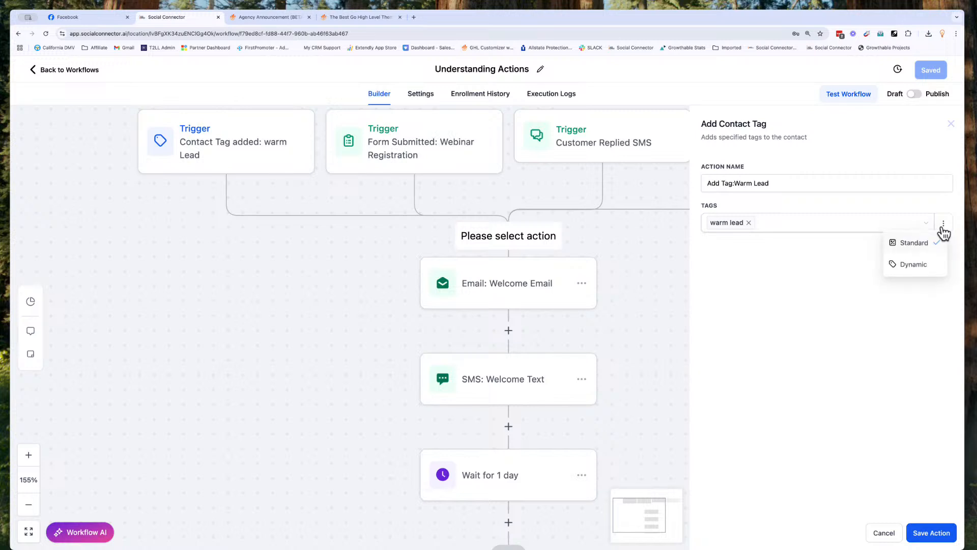
{"action": "left_click", "coordinate": [832, 277]}
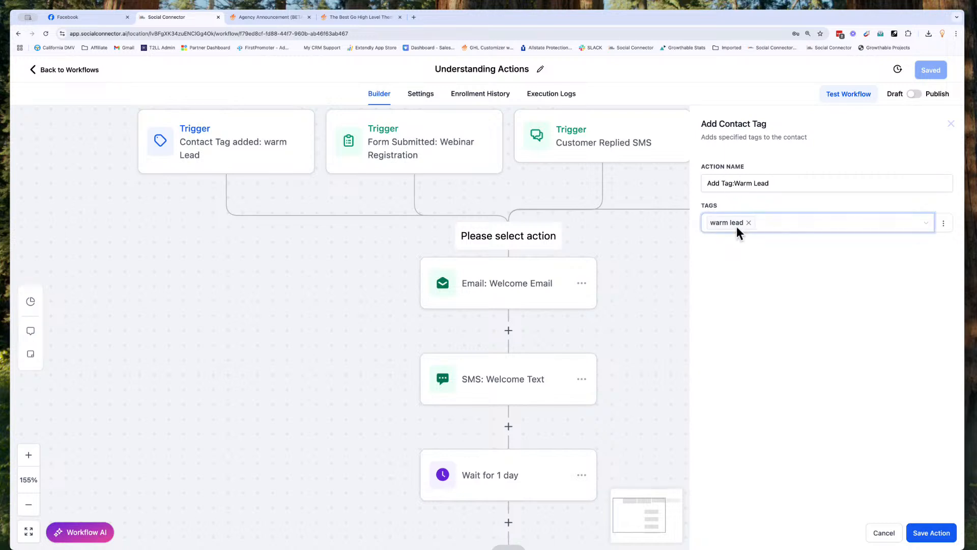
{"action": "left_click", "coordinate": [919, 536]}
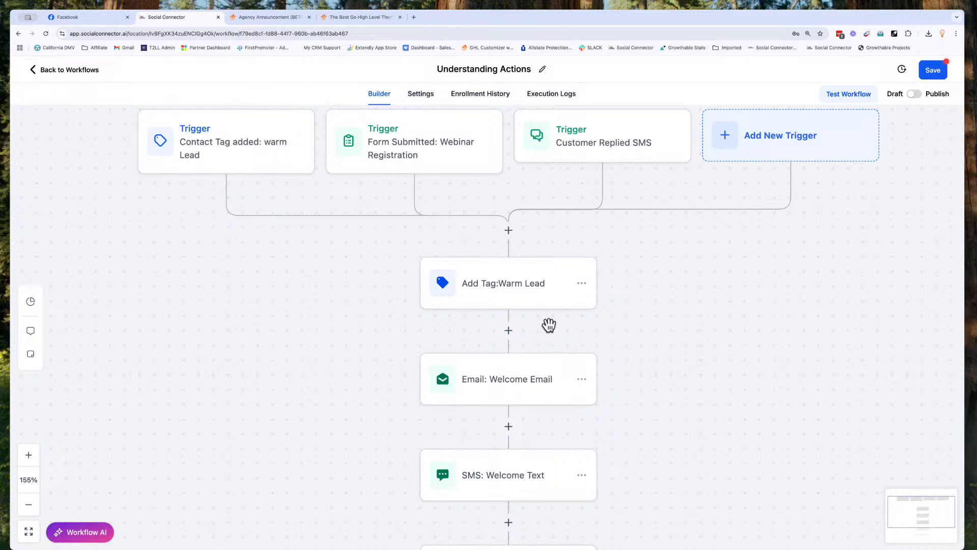
{"action": "mouse_move", "coordinate": [552, 303]}
{"action": "scroll", "coordinate": [456, 371], "scroll_direction": "down", "scroll_amount": 3}
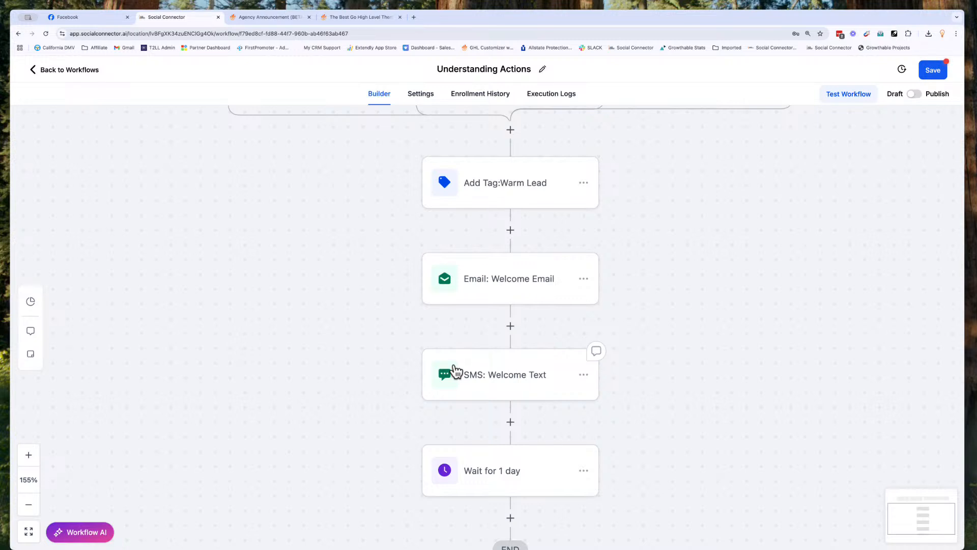
{"action": "scroll", "coordinate": [456, 371], "scroll_direction": "down", "scroll_amount": 2}
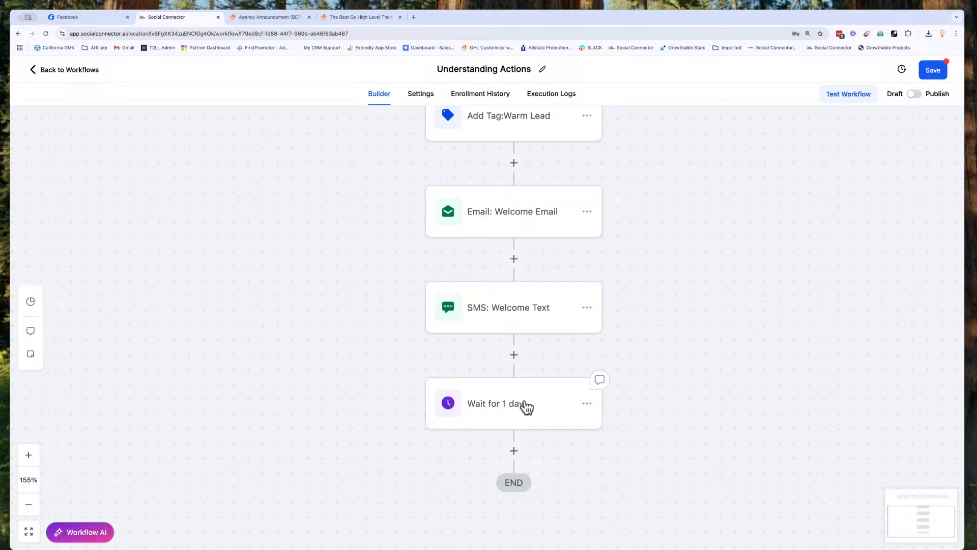
{"action": "scroll", "coordinate": [526, 407], "scroll_direction": "up", "scroll_amount": 1}
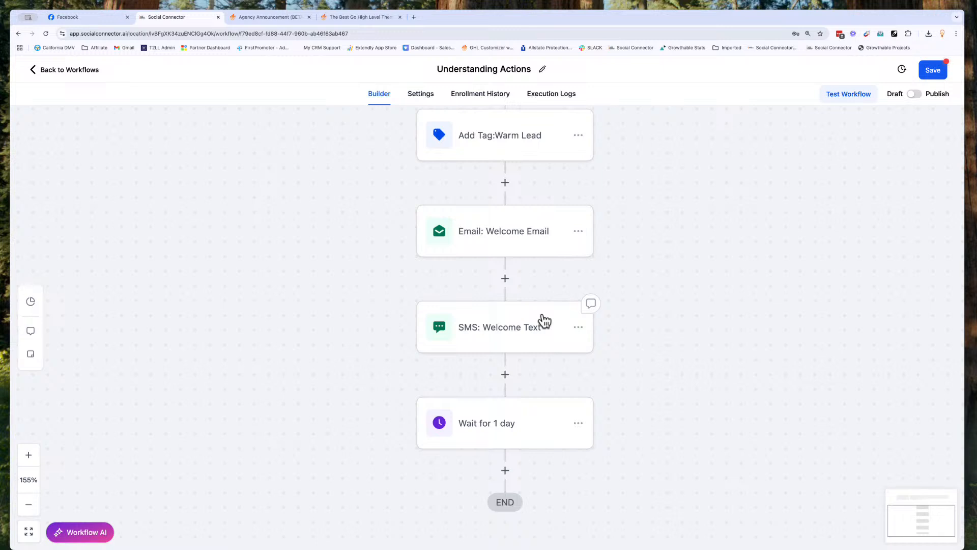
{"action": "scroll", "coordinate": [543, 314], "scroll_direction": "up", "scroll_amount": 1}
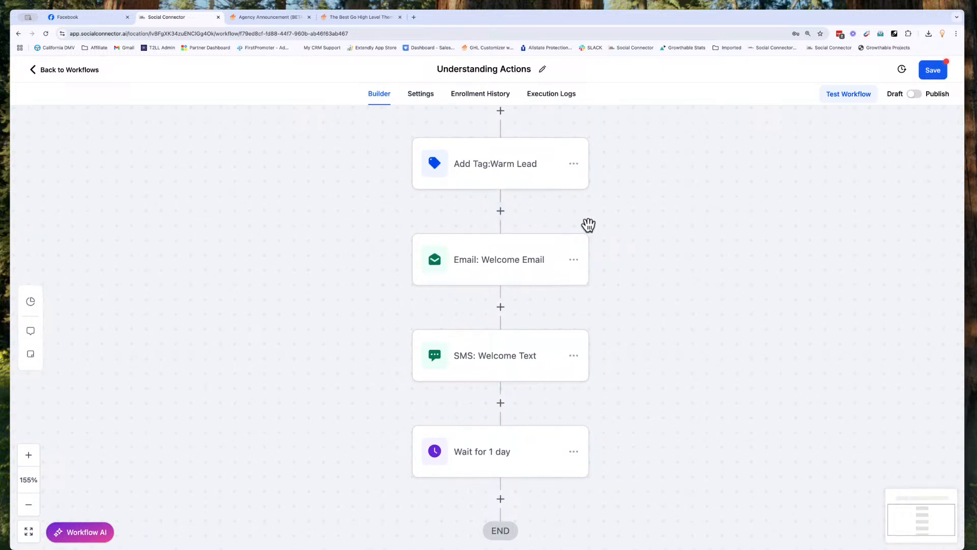
{"action": "scroll", "coordinate": [587, 225], "scroll_direction": "up", "scroll_amount": 2}
{"action": "scroll", "coordinate": [588, 225], "scroll_direction": "up", "scroll_amount": 1}
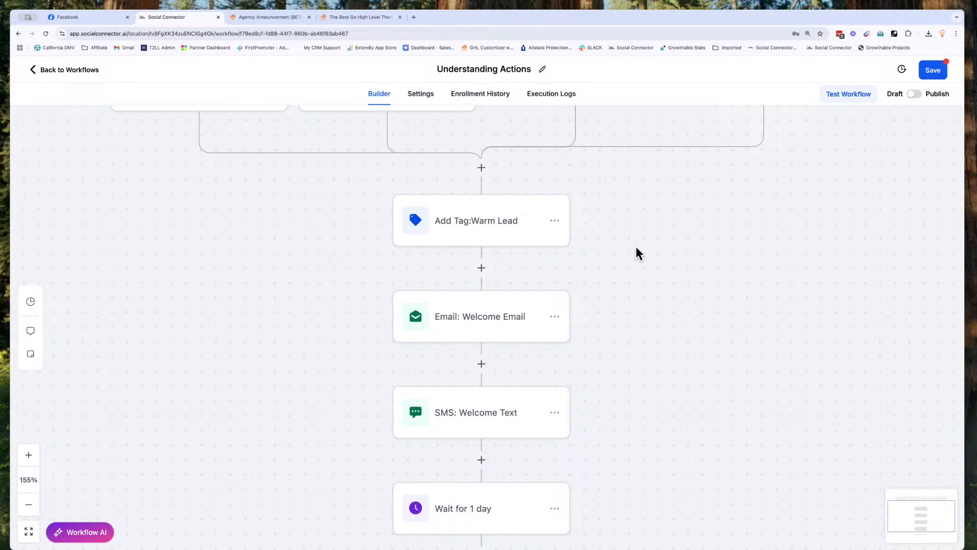
{"action": "scroll", "coordinate": [570, 237], "scroll_direction": "up", "scroll_amount": 5}
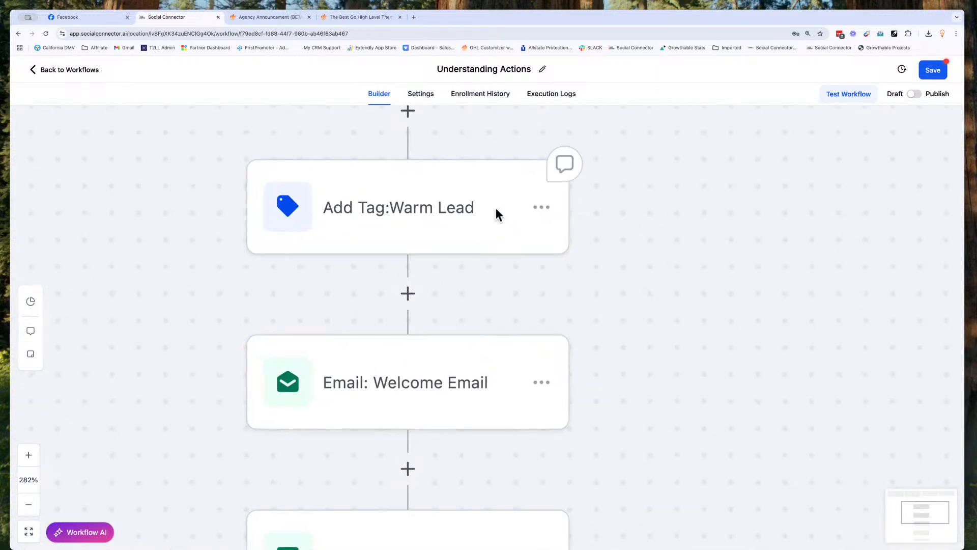
{"action": "scroll", "coordinate": [543, 217], "scroll_direction": "down", "scroll_amount": 4}
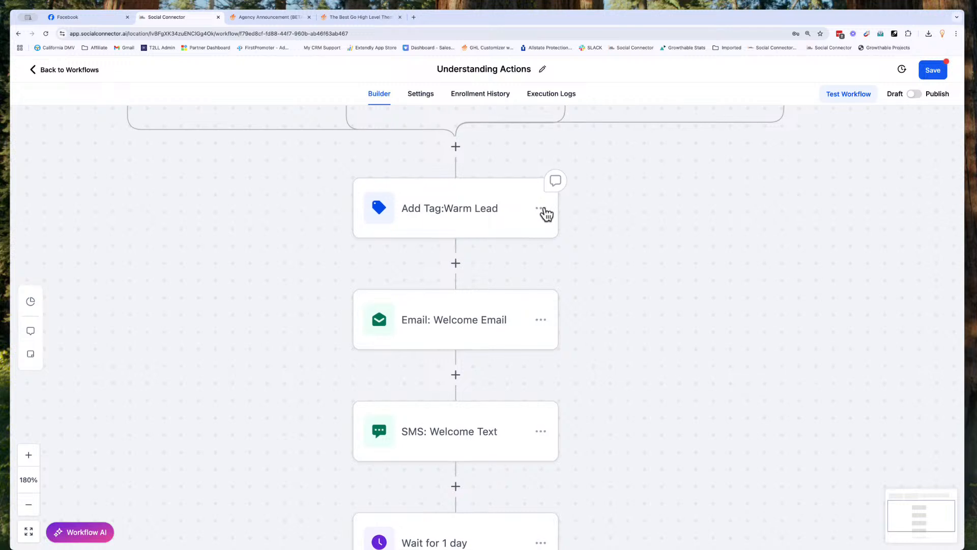
Step: Delete the Add Tag:Warm Lead step using Delete Action from its menu, confirming the removal
{"action": "left_click", "coordinate": [540, 208]}
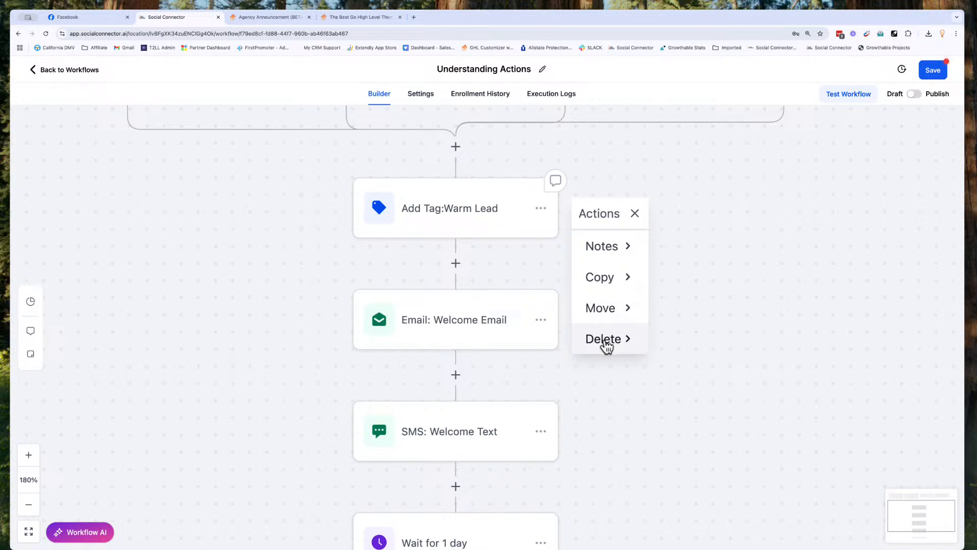
{"action": "left_click", "coordinate": [606, 347]}
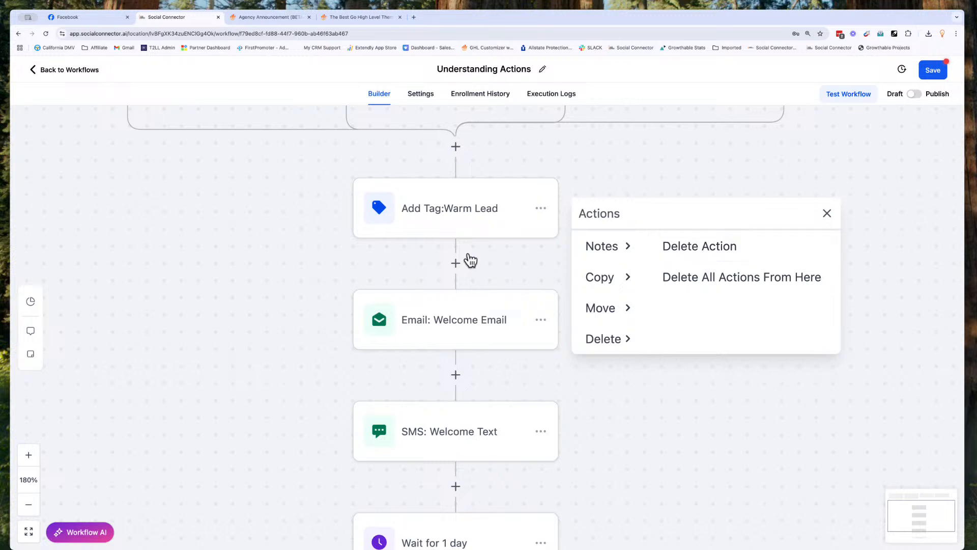
{"action": "scroll", "coordinate": [453, 366], "scroll_direction": "down", "scroll_amount": 1}
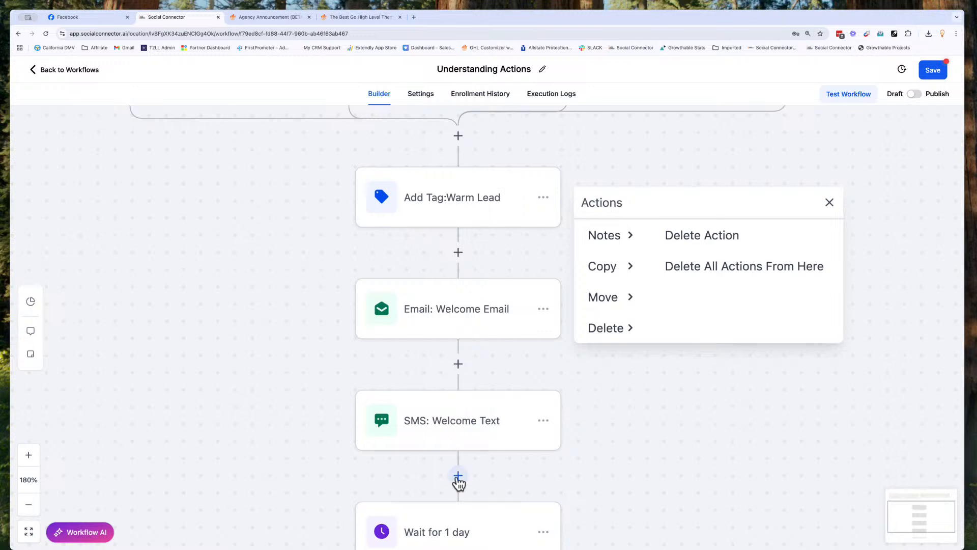
{"action": "scroll", "coordinate": [458, 481], "scroll_direction": "down", "scroll_amount": 1}
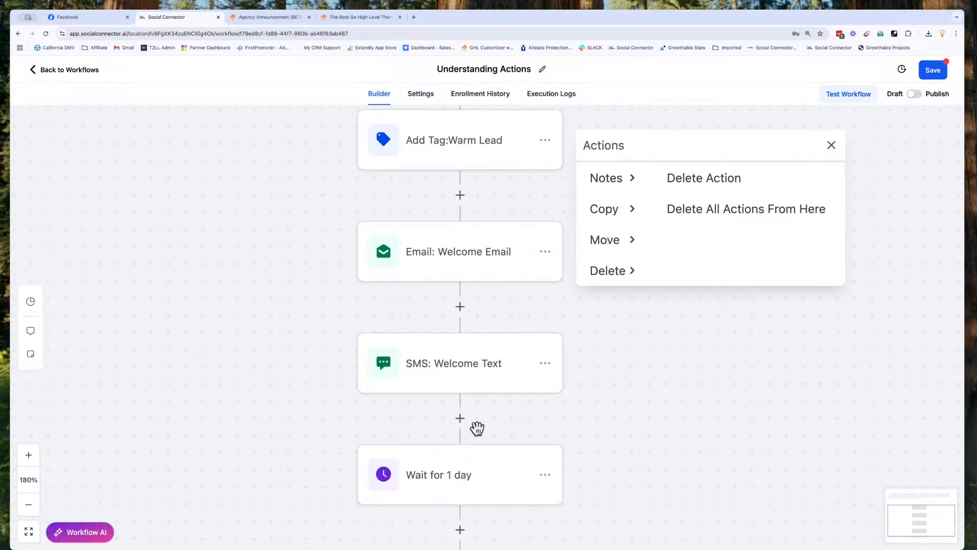
{"action": "left_click", "coordinate": [717, 183]}
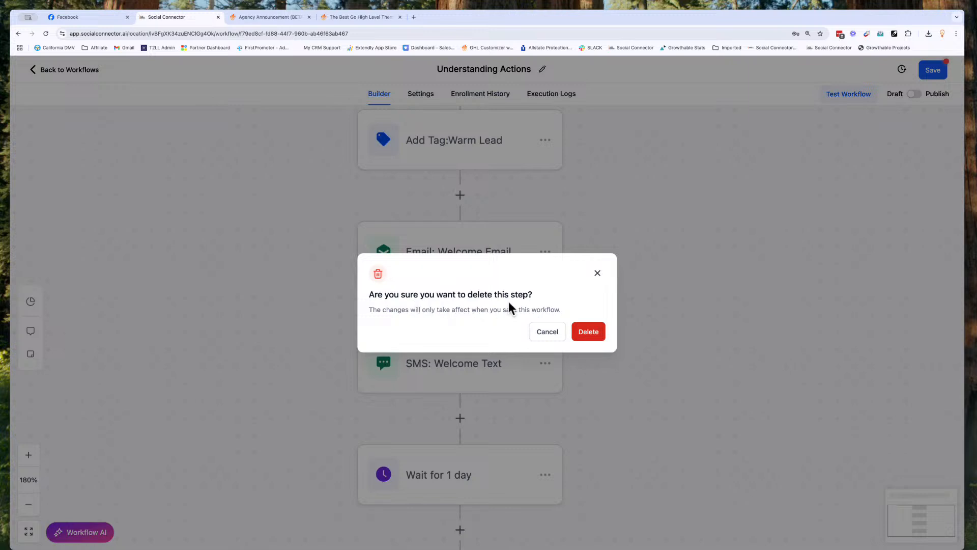
{"action": "left_click", "coordinate": [589, 332]}
{"action": "scroll", "coordinate": [475, 244], "scroll_direction": "up", "scroll_amount": 3}
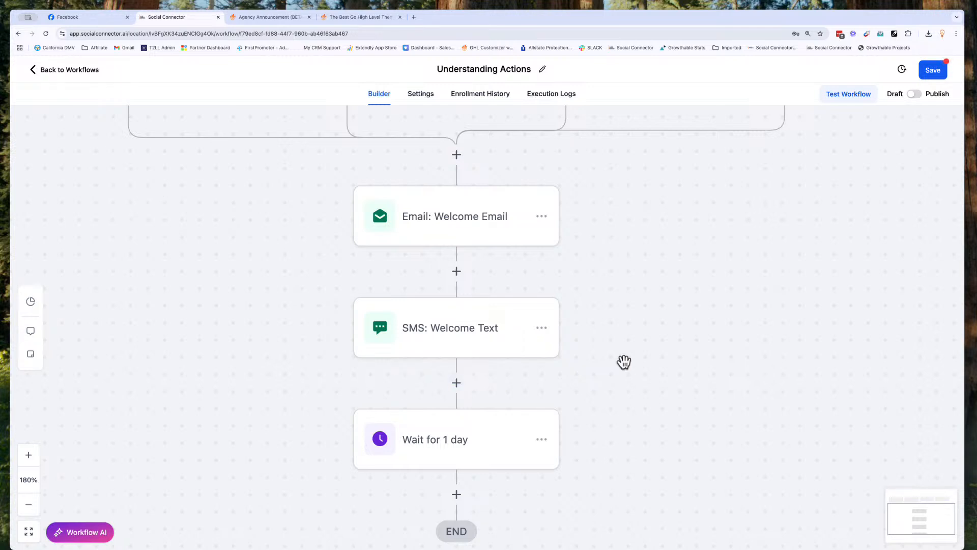
{"action": "scroll", "coordinate": [584, 269], "scroll_direction": "up", "scroll_amount": 1}
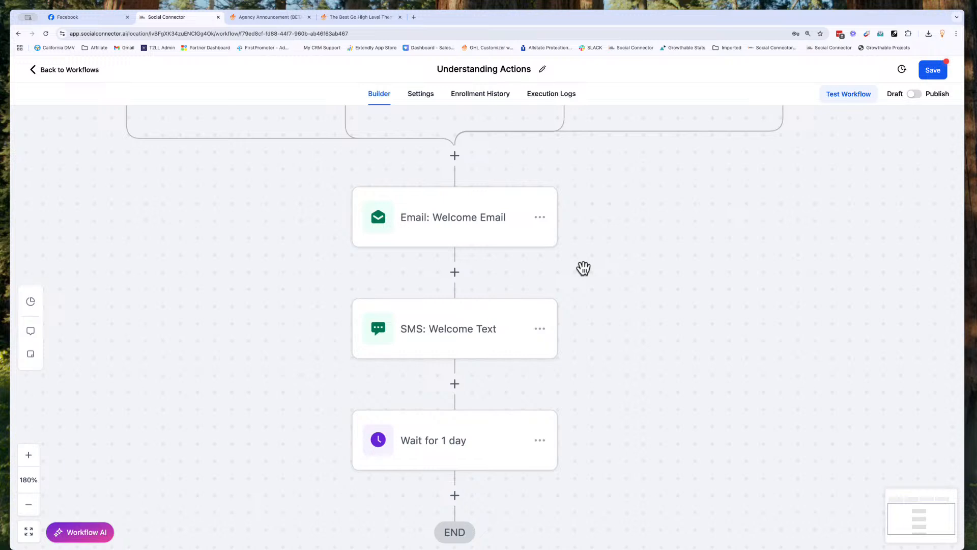
{"action": "scroll", "coordinate": [584, 269], "scroll_direction": "down", "scroll_amount": 2}
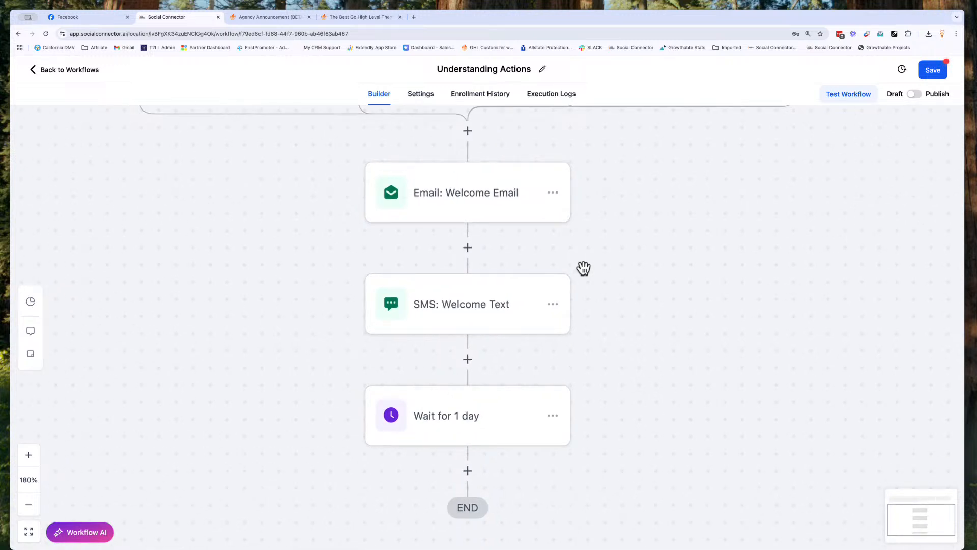